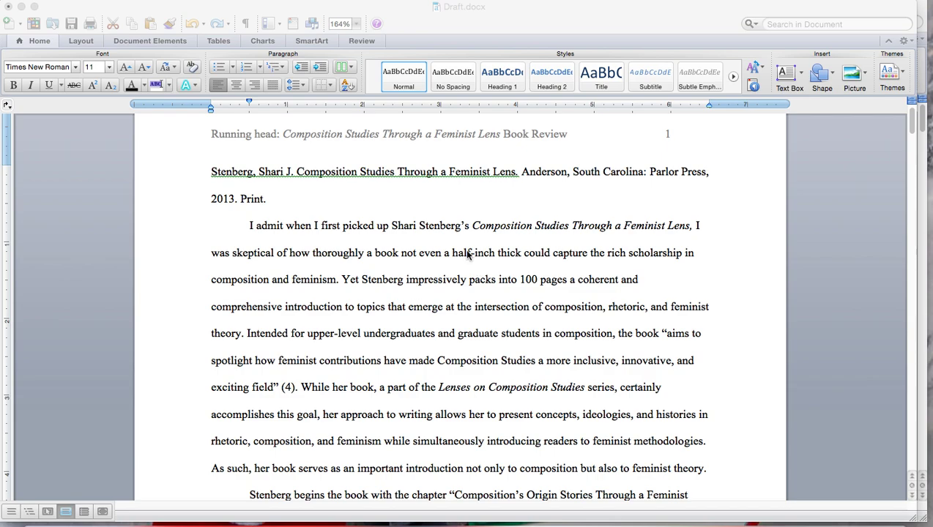
# - Switch the ribbon to the Review tab for the book review draft
pyautogui.click(362, 41)
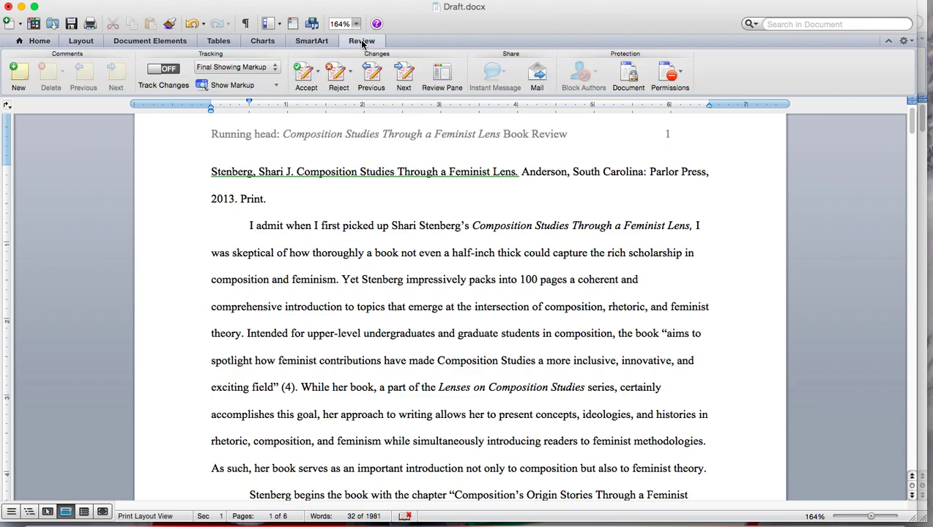
# - Turn the Track Changes switch on
pyautogui.click(168, 70)
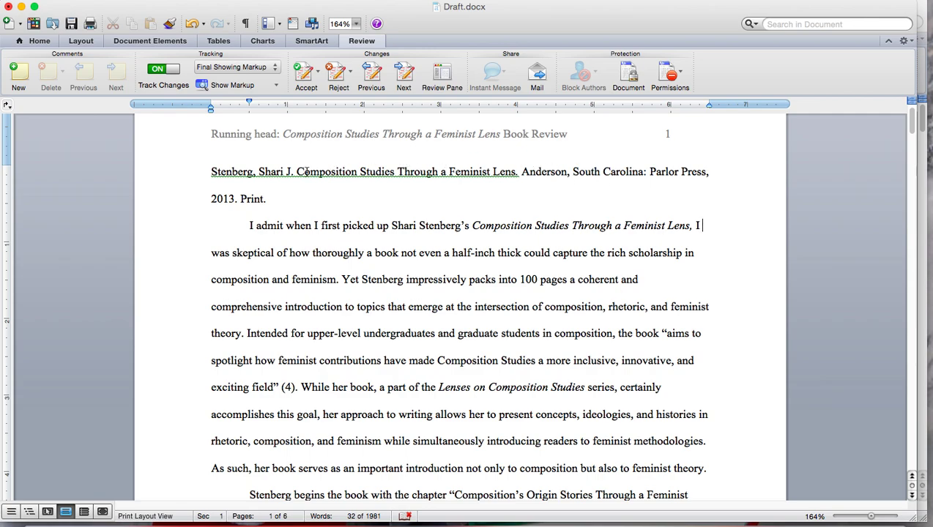
# - Italicize the book title in the citation
pyautogui.moveTo(297, 171); pyautogui.dragTo(516, 171)
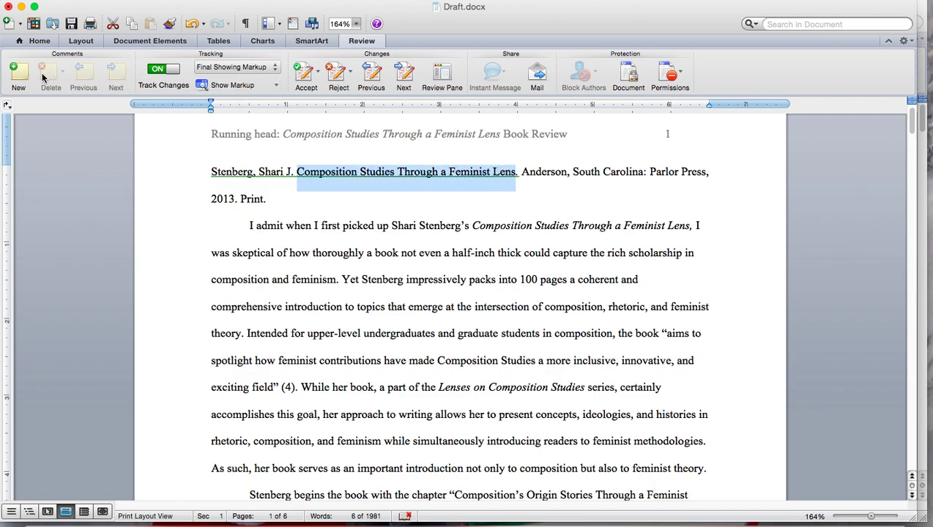
pyautogui.click(37, 41)
pyautogui.click(32, 85)
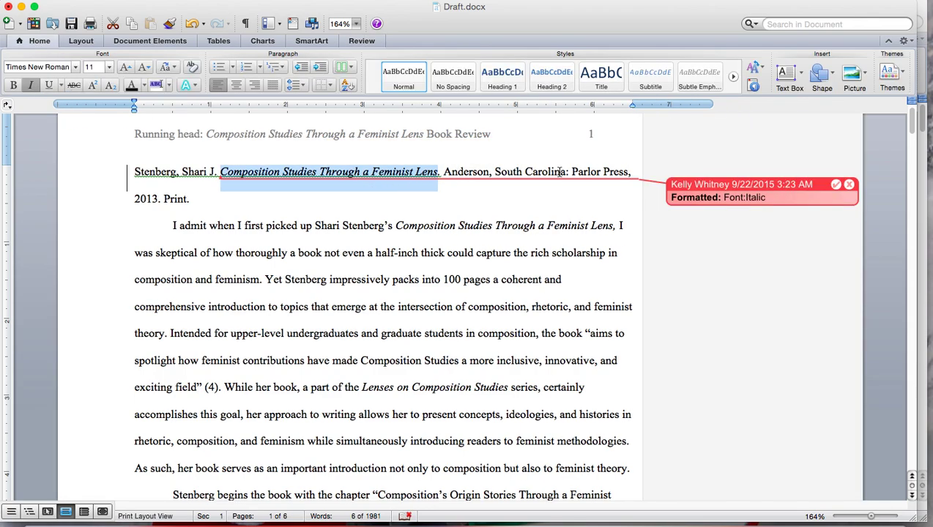
# - Delete ', South Carolina' and 'Press' from the citation as tracked deletions
pyautogui.moveTo(566, 172); pyautogui.dragTo(490, 171)
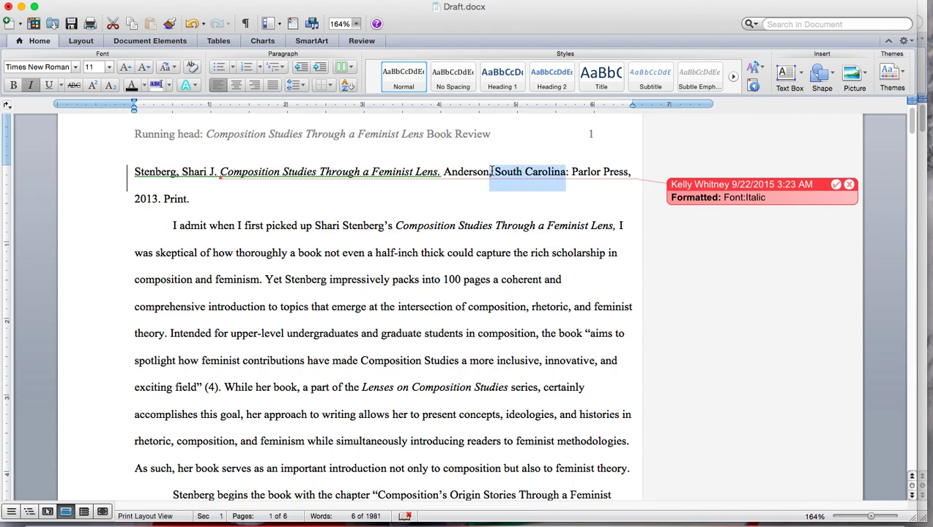
pyautogui.press('BackSpace')
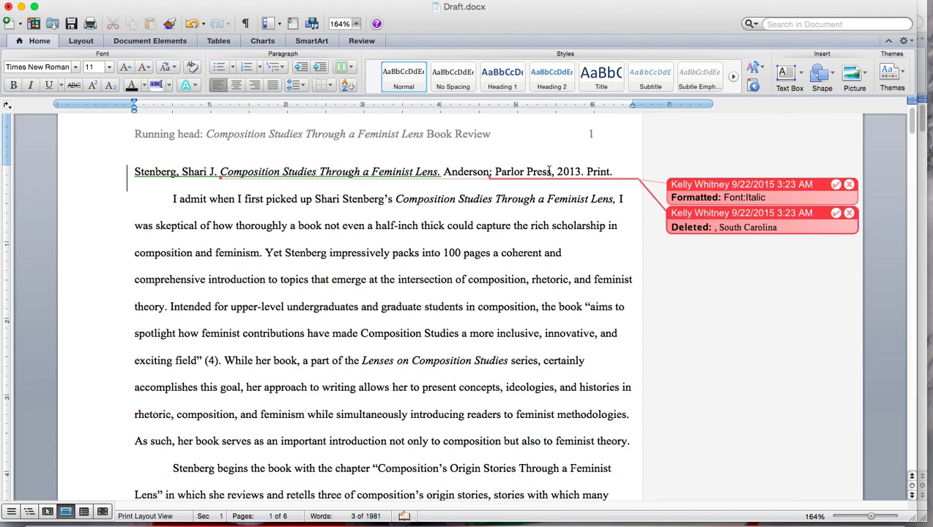
pyautogui.click(548, 171)
pyautogui.press('BackSpace')
pyautogui.press('BackSpace')
pyautogui.press('BackSpace')
pyautogui.press('BackSpace')
pyautogui.press('BackSpace')
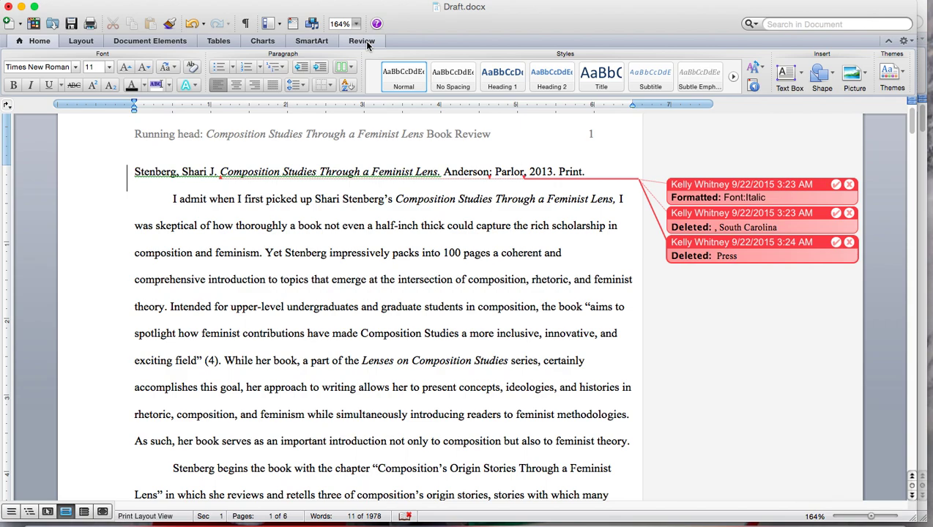
# - Return to the Review tab and toggle Track Changes off and back on
pyautogui.click(362, 41)
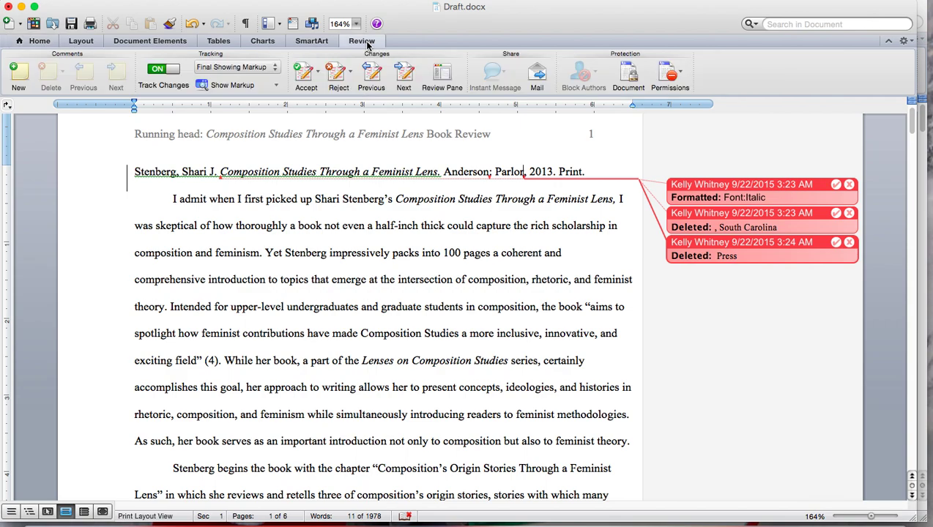
pyautogui.click(160, 69)
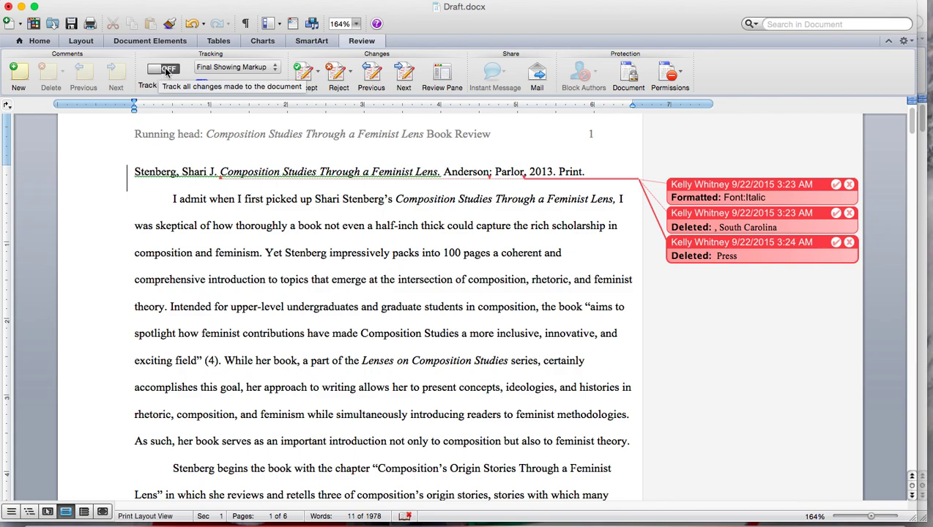
pyautogui.click(168, 71)
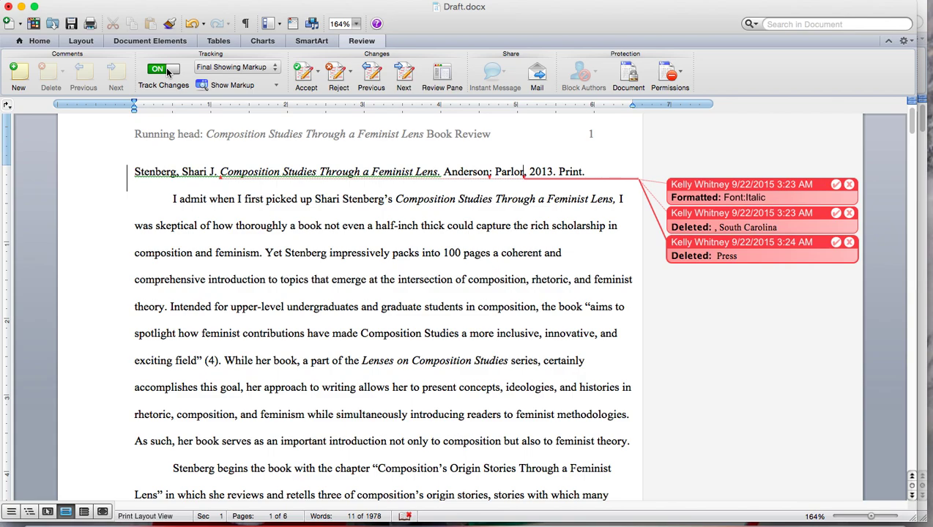
# - Add the comment 'Include page count at the end' after 'Print.' in the citation
pyautogui.click(585, 172)
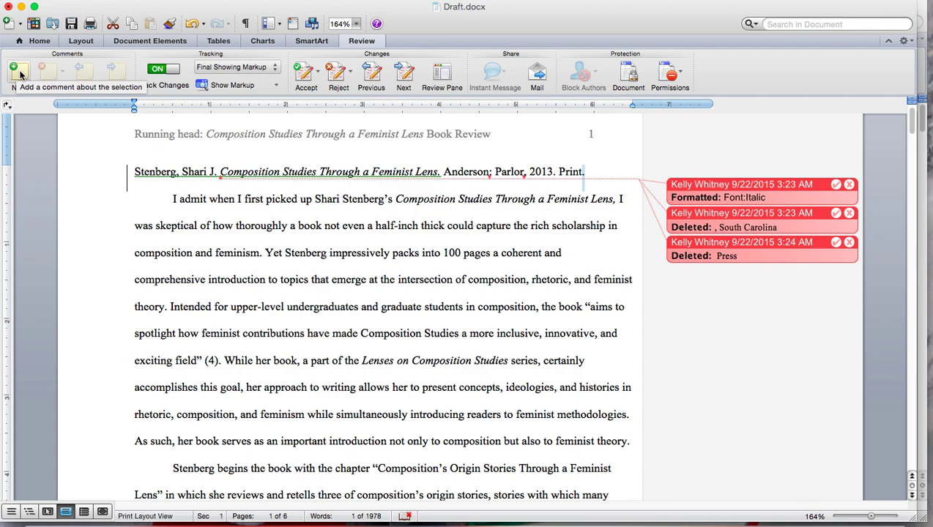
pyautogui.click(20, 75)
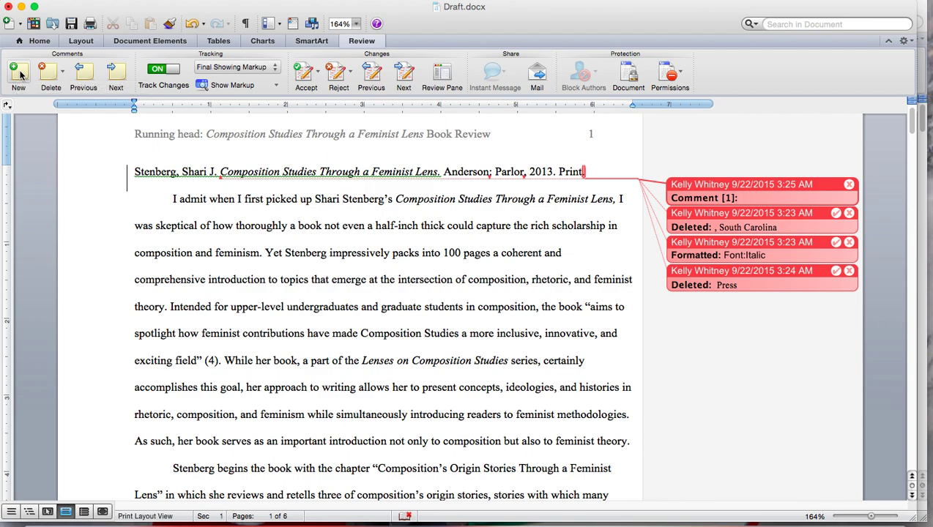
pyautogui.write('Add')
pyautogui.press('BackSpace')
pyautogui.press('BackSpace')
pyautogui.press('BackSpace')
pyautogui.write('Include page count at the end')
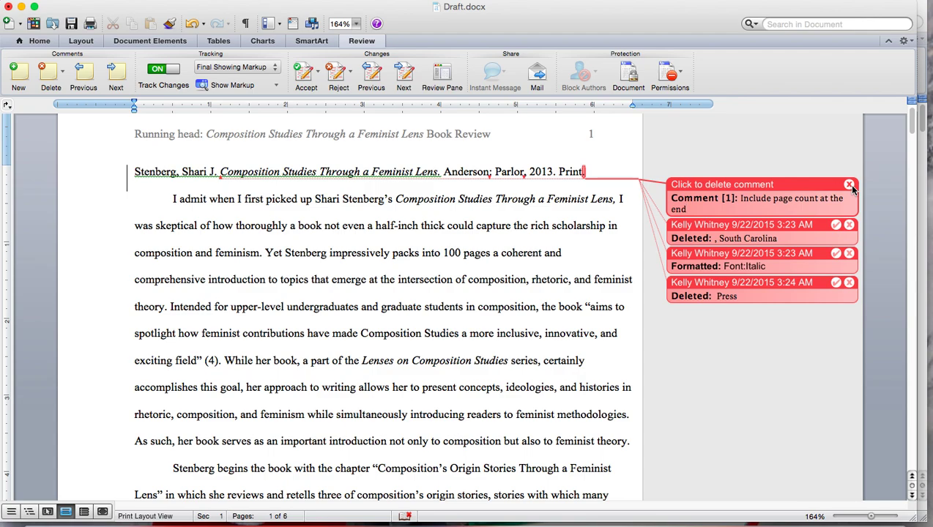
pyautogui.click(555, 249)
pyautogui.click(706, 212)
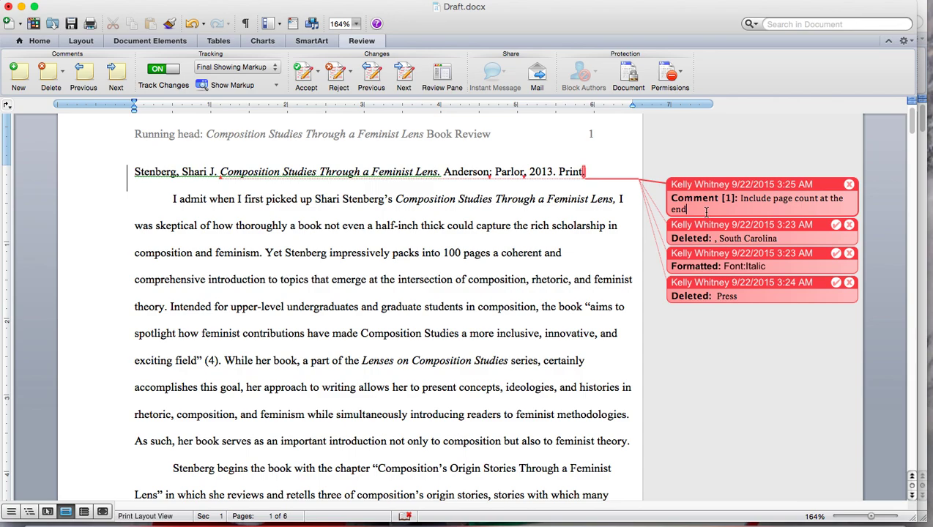
pyautogui.click(484, 299)
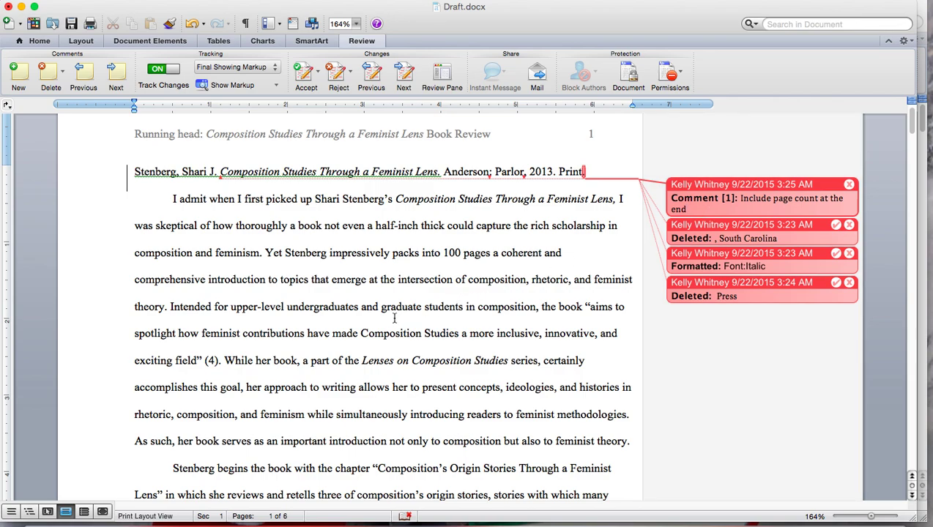
pyautogui.click(433, 296)
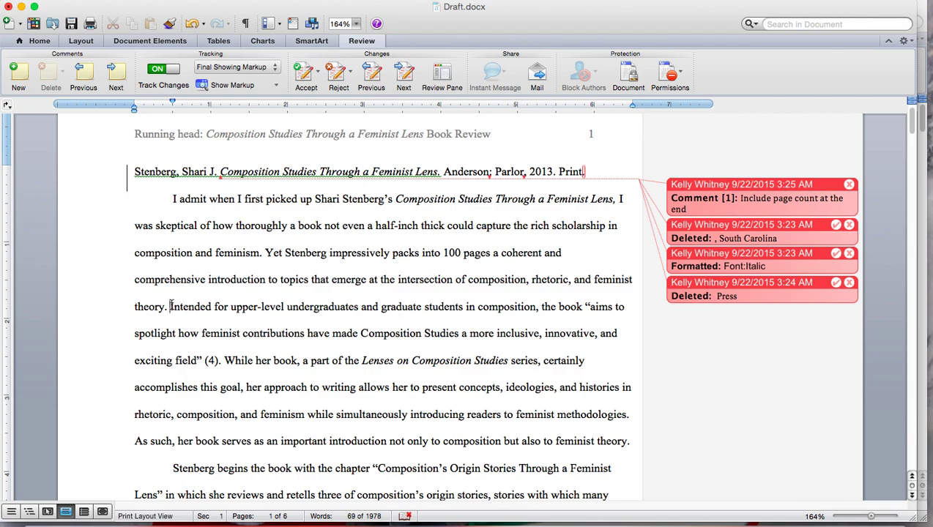
# - Delete the opening clause from 'Intended' through 'the book' as a tracked change
pyautogui.moveTo(170, 307); pyautogui.dragTo(238, 327)
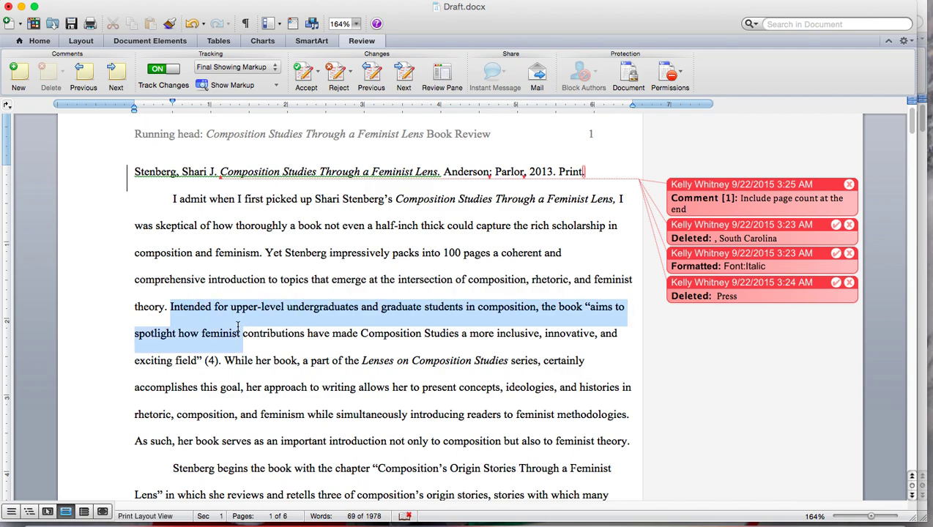
pyautogui.moveTo(238, 327); pyautogui.dragTo(575, 315)
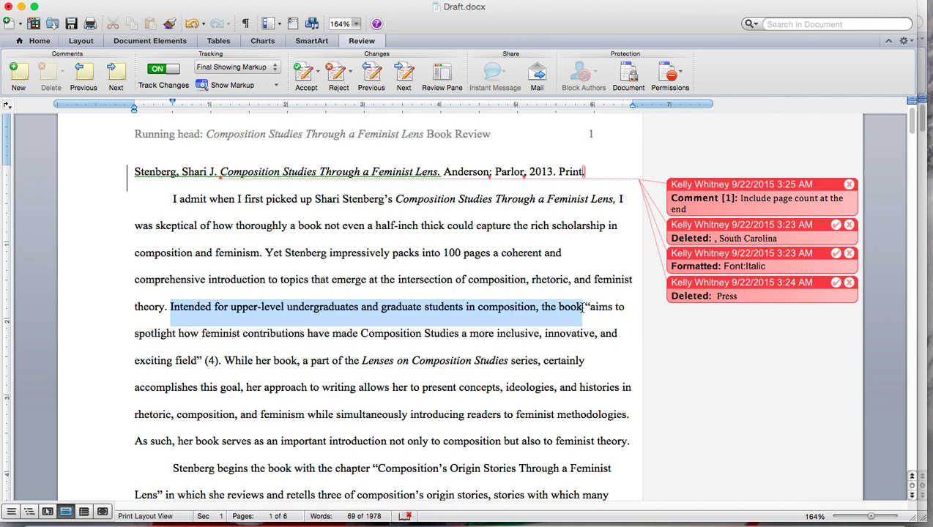
pyautogui.moveTo(583, 308); pyautogui.dragTo(583, 307)
pyautogui.press('BackSpace')
# - Insert 'The third installment of' followed by the italic series name 'Lenses'
pyautogui.write('The')
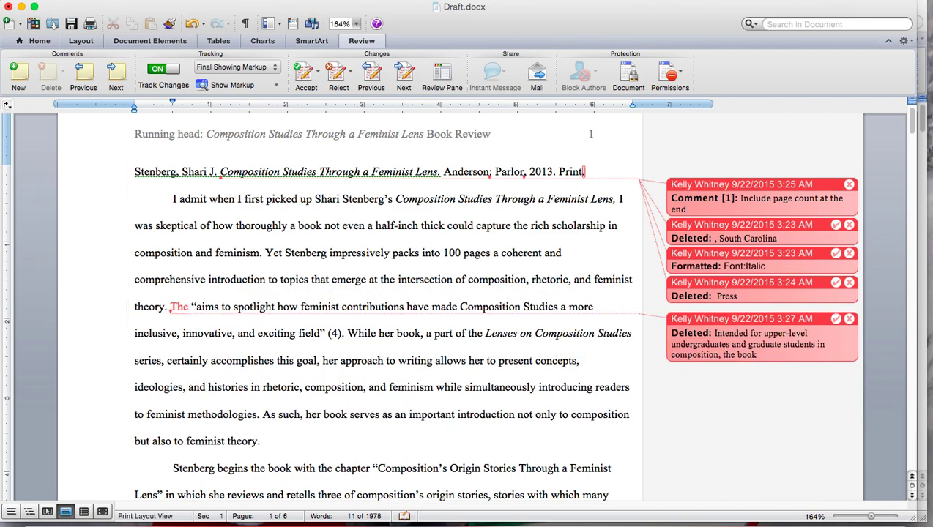
pyautogui.write(' third installmen of')
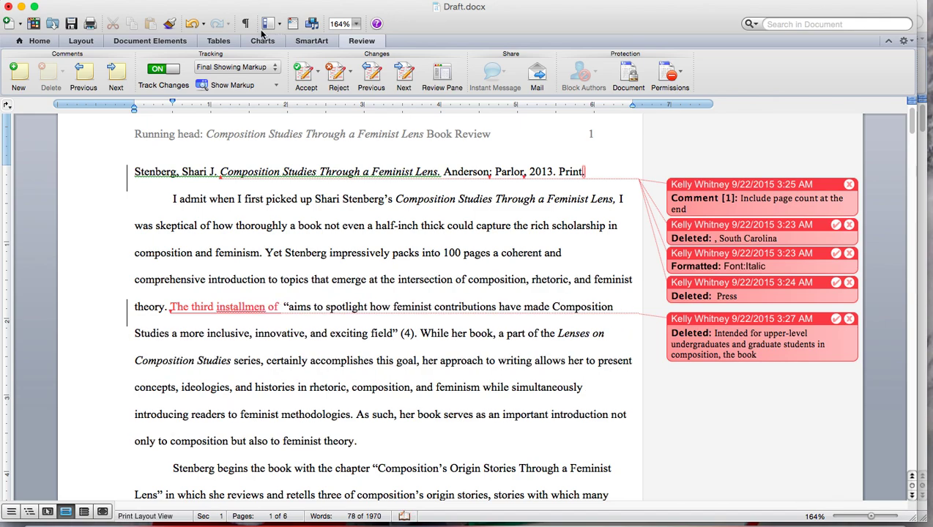
pyautogui.click(39, 41)
pyautogui.click(30, 85)
pyautogui.write('Lenses')
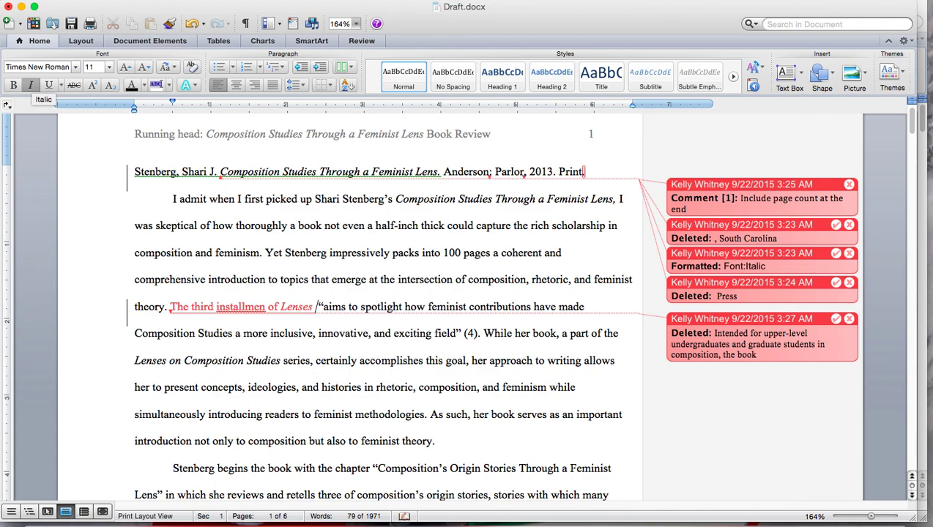
pyautogui.click(265, 307)
pyautogui.write('t')
pyautogui.click(314, 307)
# - Complete the insertion: 'on Composition Studies, a series intended to introduce graduate students…this book'
pyautogui.write('on')
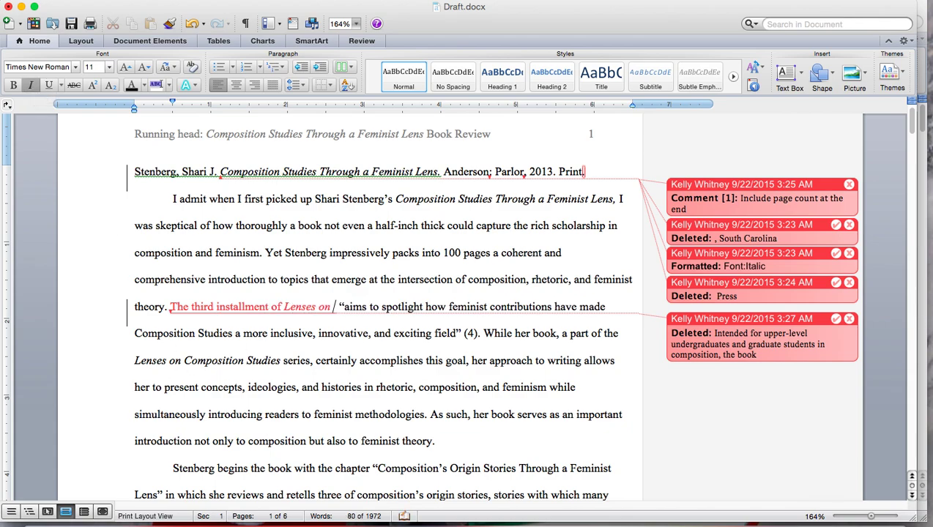
pyautogui.write(' Compsition')
pyautogui.press('BackSpace')
pyautogui.press('BackSpace')
pyautogui.press('BackSpace')
pyautogui.write('osition Studies')
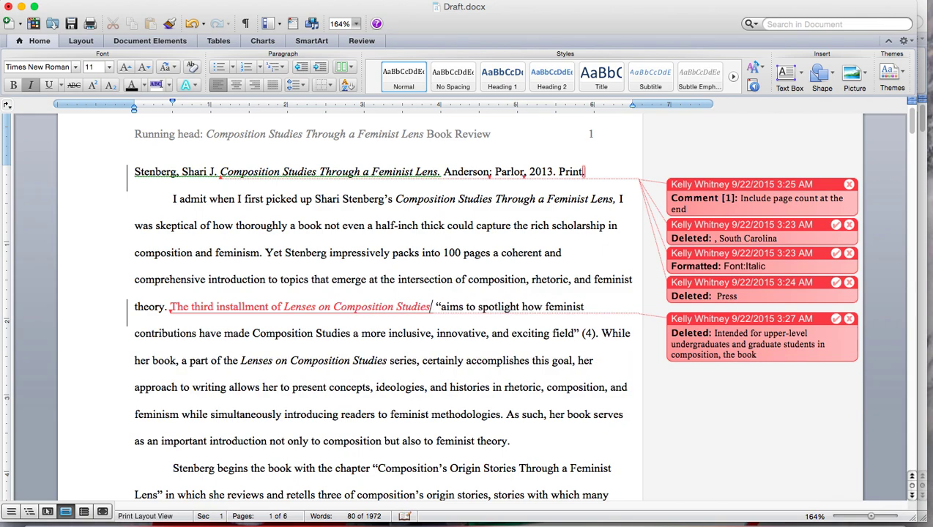
pyautogui.write(', ')
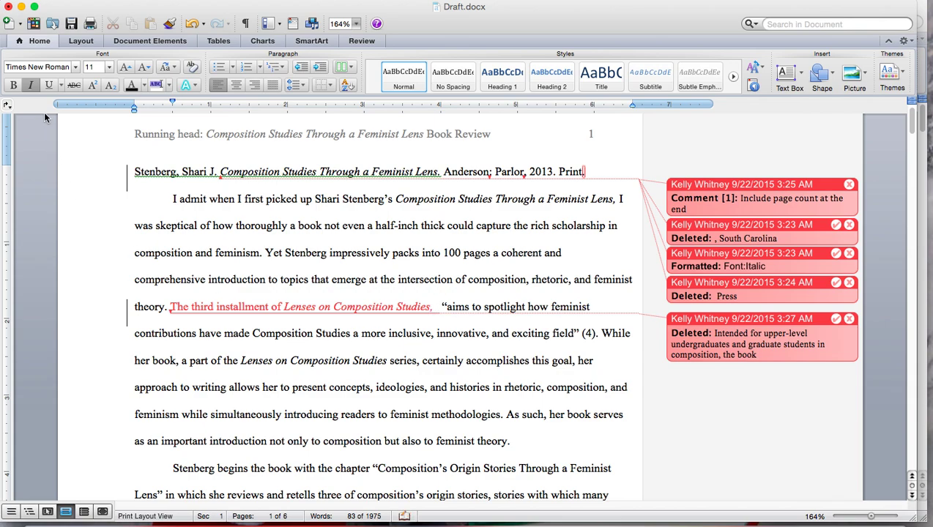
pyautogui.write('a series in')
pyautogui.press('BackSpace')
pyautogui.write('tended ')
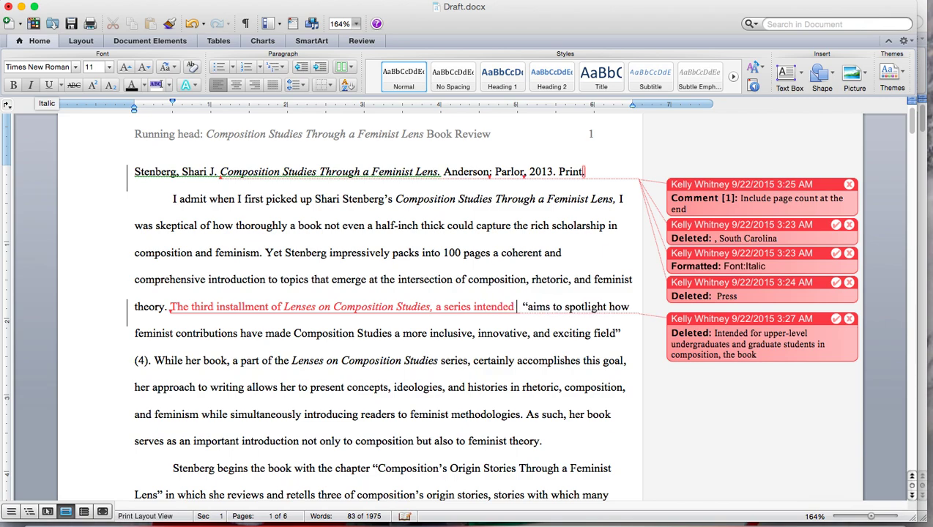
pyautogui.write('to introduce ')
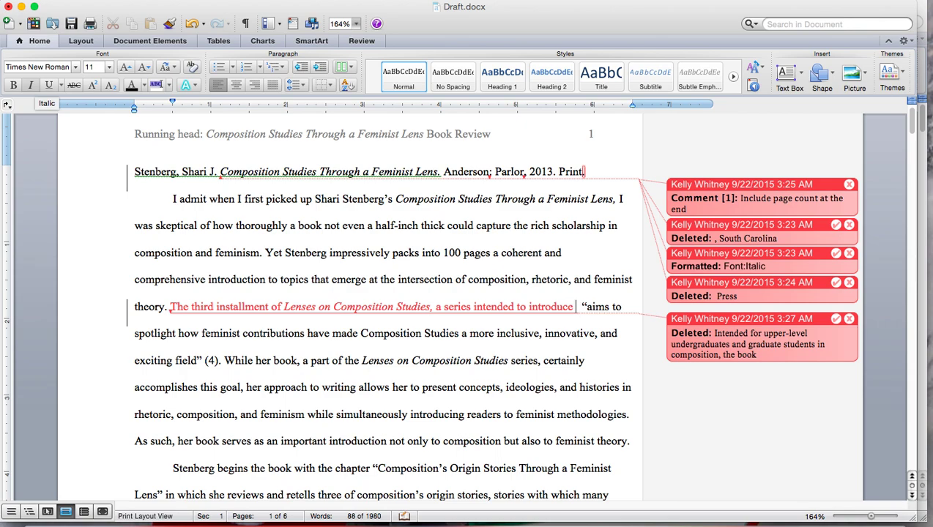
pyautogui.write('graduate studenst ')
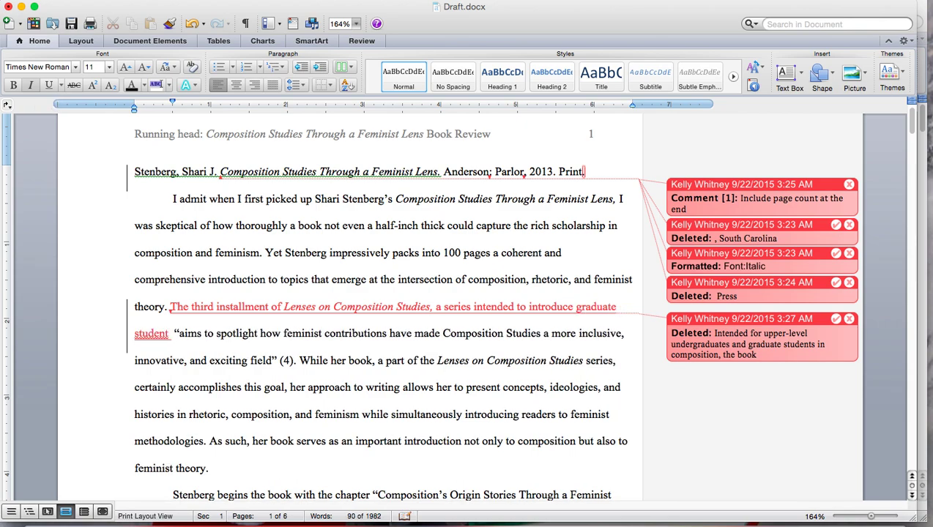
pyautogui.write('and upper-leve')
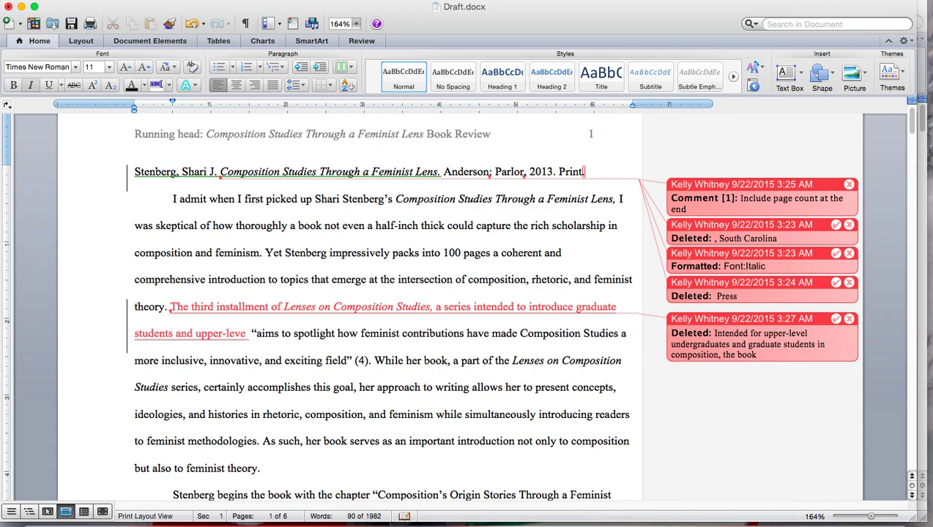
pyautogui.write("l undergraduates in composition to the field's ")
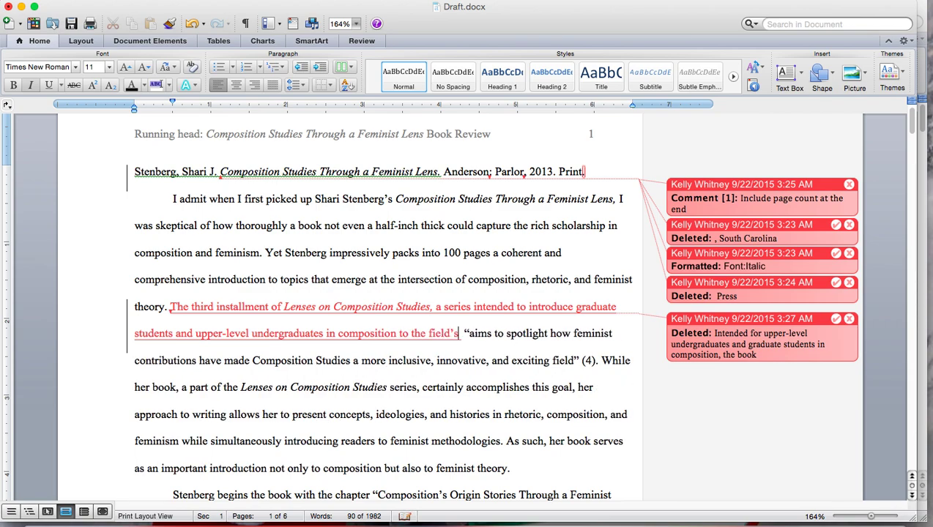
pyautogui.write(' major topics, this book')
pyautogui.press('super+i')
pyautogui.press('BackSpace')
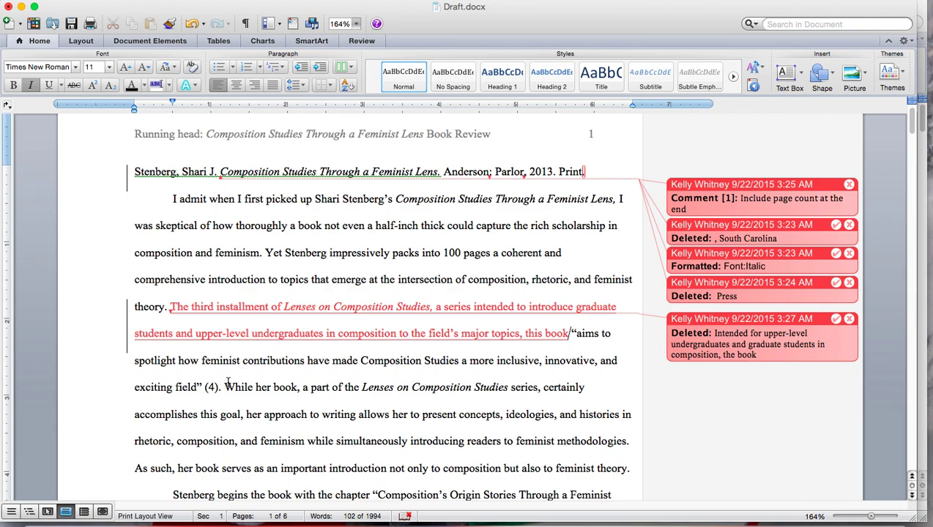
# - Delete 'While her book… accomplishes this goal,' and select 'her approach to writing'
pyautogui.moveTo(226, 387)
pyautogui.mouseDown()
pyautogui.moveTo(363, 432)
pyautogui.moveTo(244, 405)
pyautogui.mouseUp()
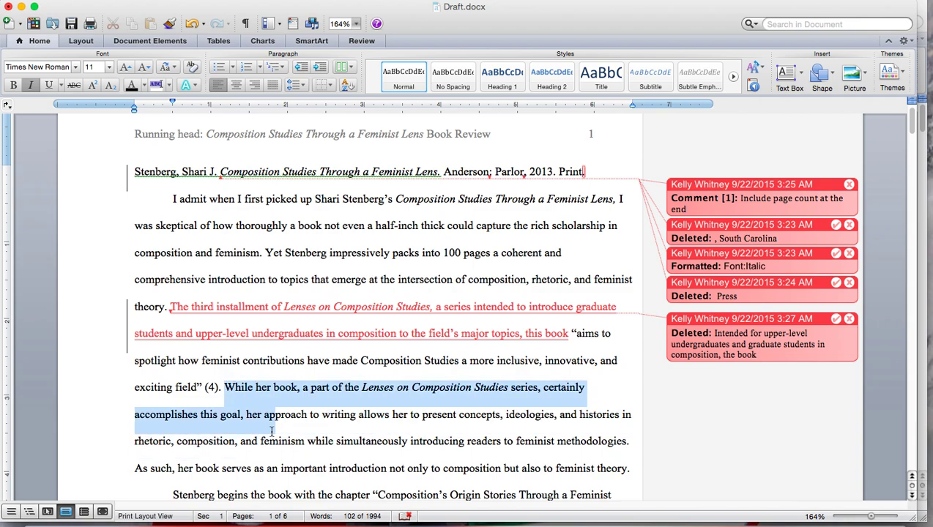
pyautogui.press('BackSpace')
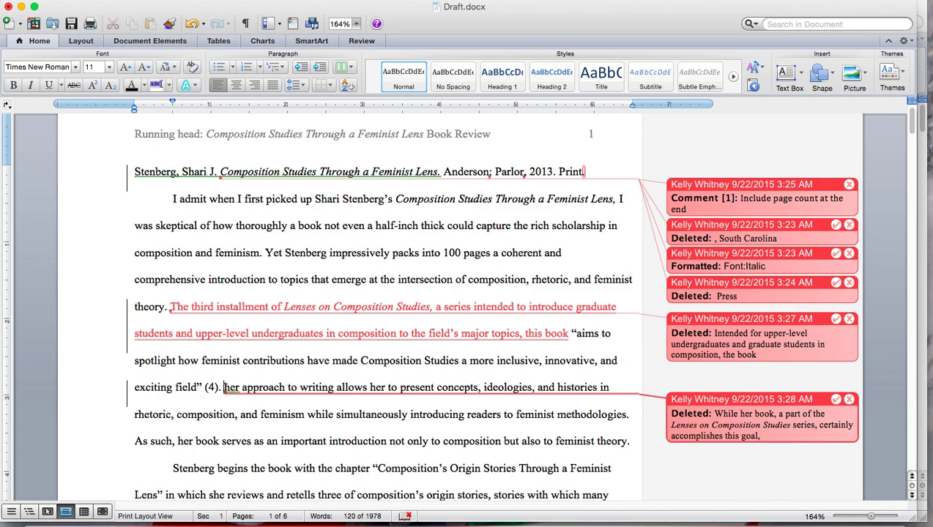
pyautogui.moveTo(223, 386); pyautogui.dragTo(325, 396)
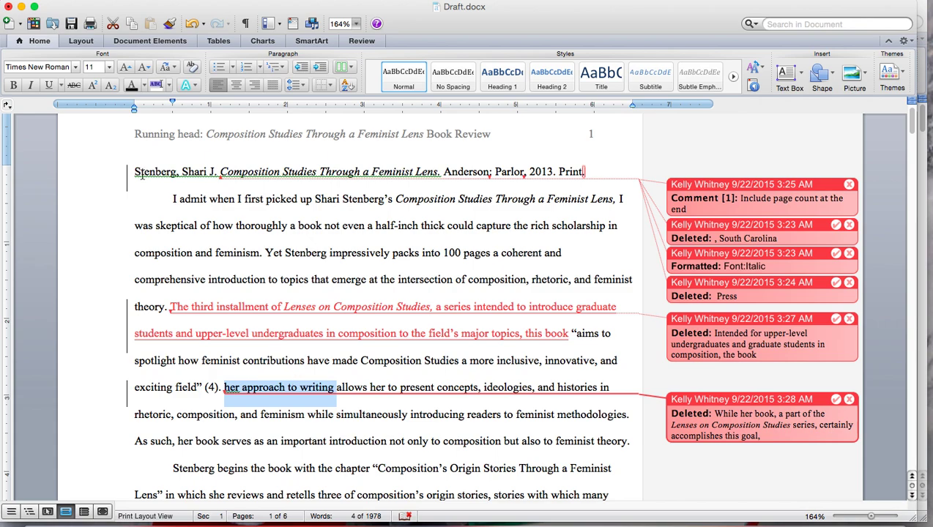
# - Comment on 'her approach to writing': structuring the book, or writing studies?
pyautogui.click(352, 41)
pyautogui.click(22, 76)
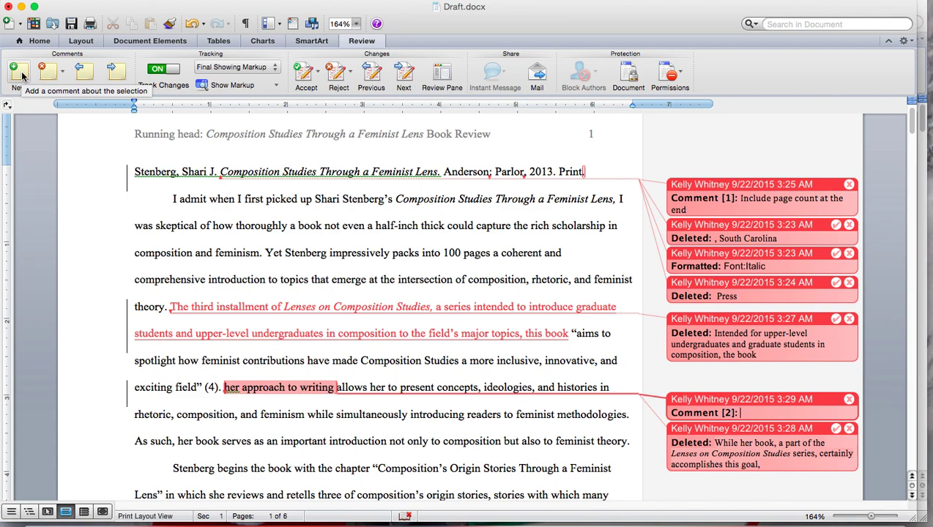
pyautogui.write('What')
pyautogui.write(" do you mean by '")
pyautogui.write('her approaches to writing')
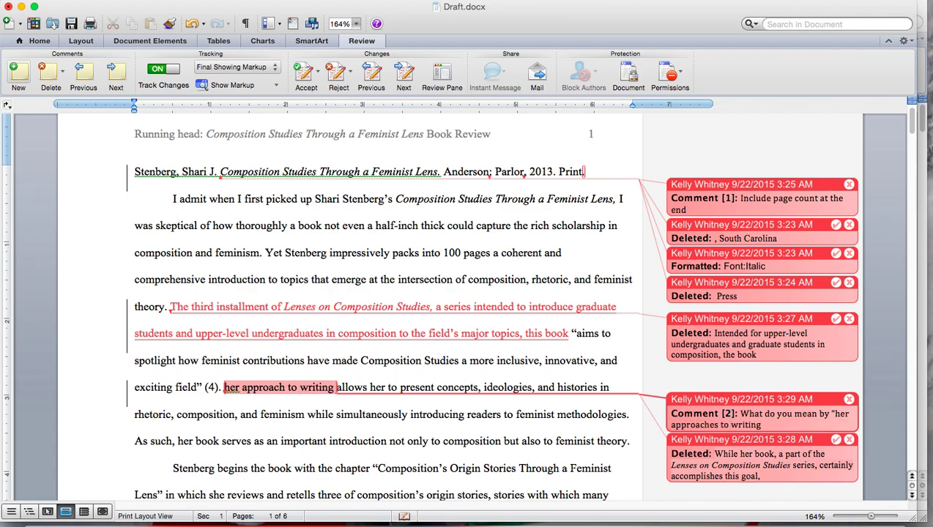
pyautogui.write('"?')
pyautogui.write('Her a')
pyautogui.write('pproach to structuring the book? Her approach to writing studies?')
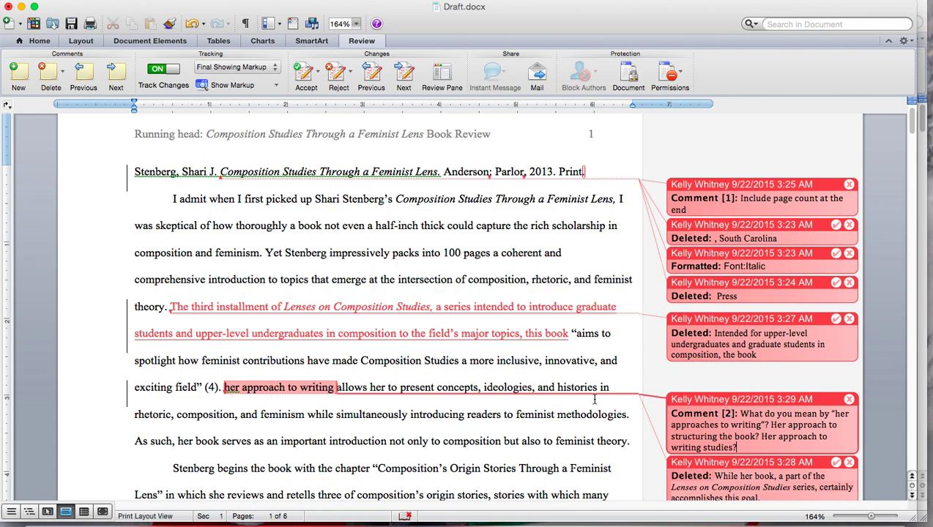
# - Comment on 'methodologies' asking whether research or teaching methodologies are meant
pyautogui.moveTo(557, 416); pyautogui.dragTo(627, 416)
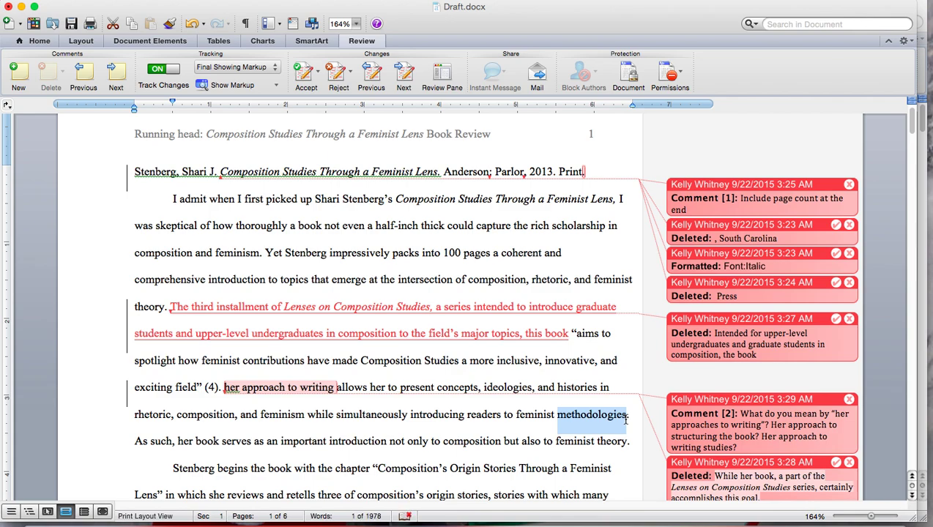
pyautogui.click(21, 77)
pyautogui.write('What do you mean by methodologies? Research methodologies? Teaching methodologies')
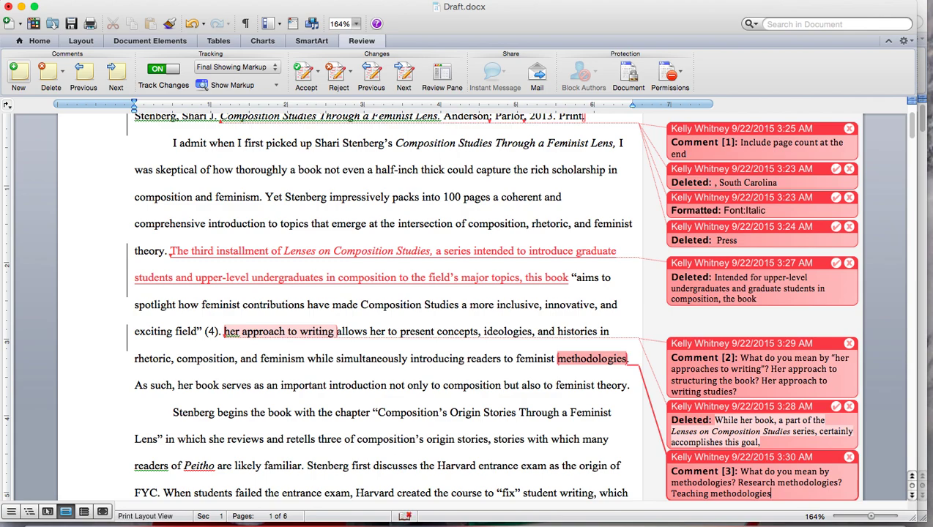
pyautogui.write("? I'm not sure how to")
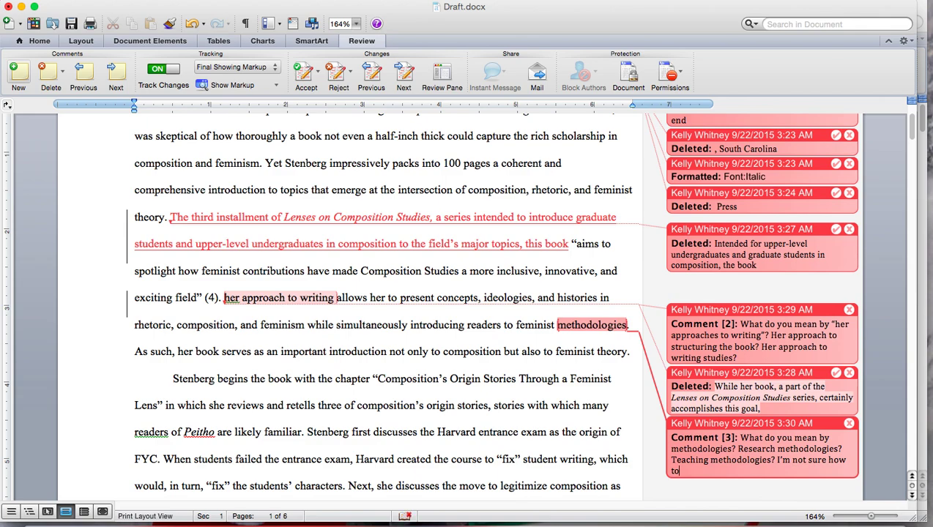
pyautogui.write(' understand this term here.')
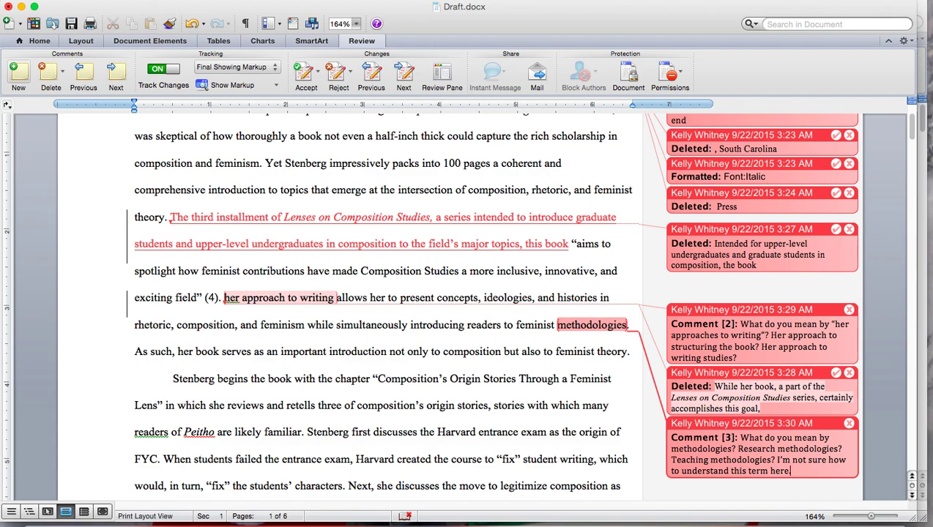
pyautogui.press('BackSpace')
pyautogui.write('.')
pyautogui.press('BackSpace')
pyautogui.write('.')
# - Comment after 'theory.' that the final two sentences feel flat; suggest a direct, specific claim
pyautogui.click(627, 351)
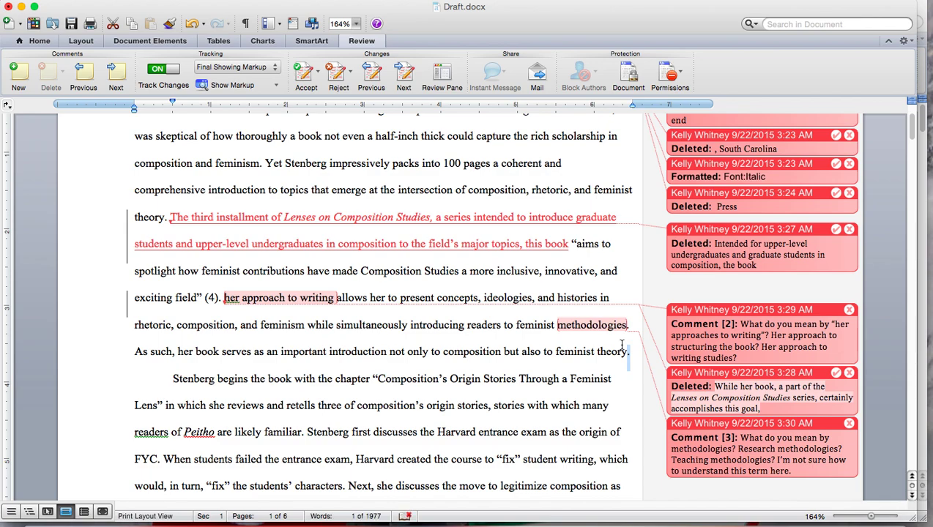
pyautogui.click(20, 75)
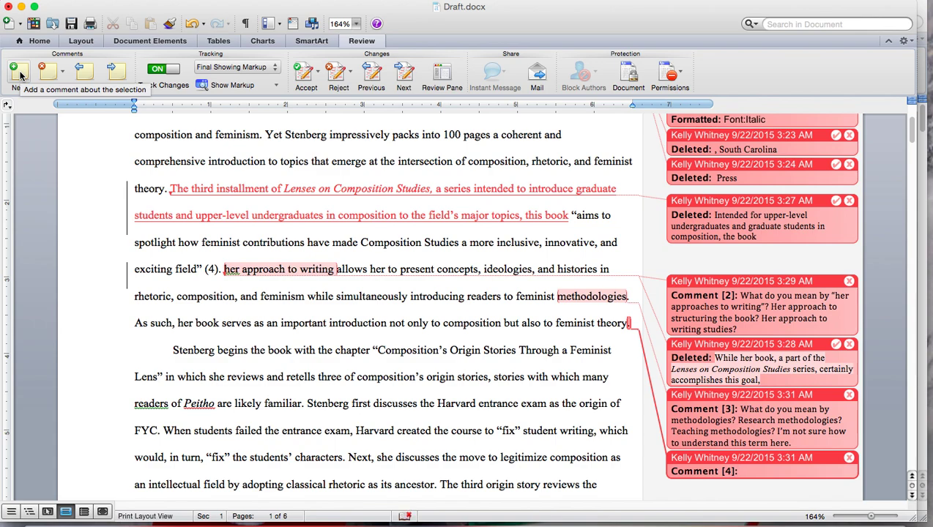
pyautogui.write('These g')
pyautogui.press('BackSpace')
pyautogui.write('final two set')
pyautogui.press('BackSpace')
pyautogui.write('ntences feel “')
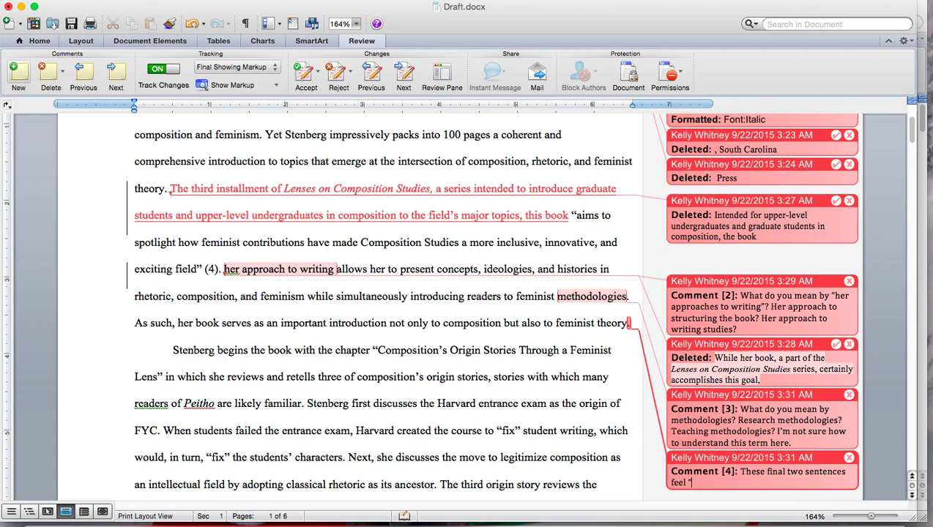
pyautogui.write('flat." With the p')
pyautogui.press('BackSpace')
pyautogui.write('two previous comments in mind, consider making a more direct and specific claim.')
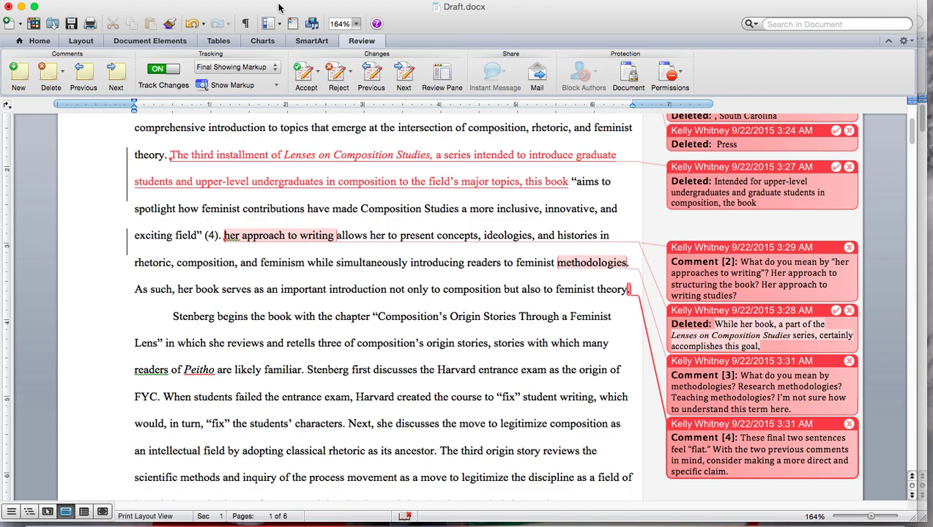
pyautogui.click(21, 7)
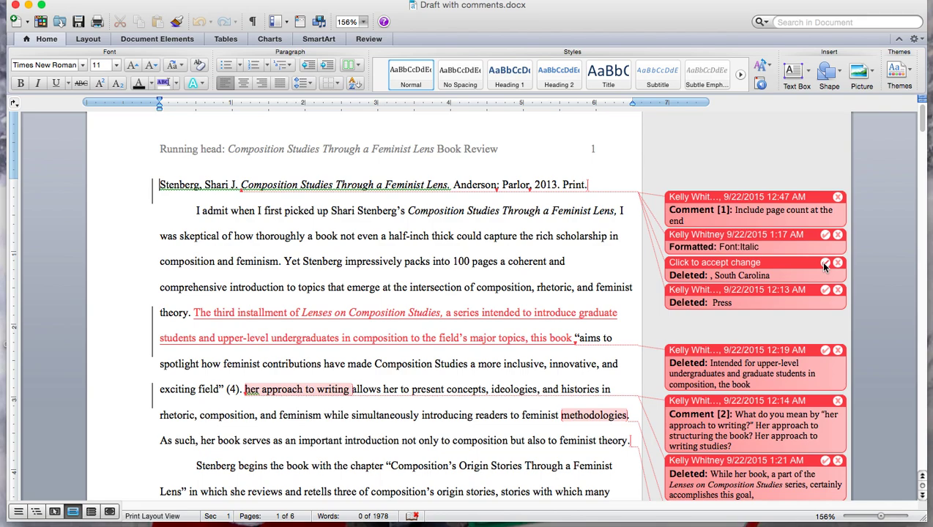
pyautogui.click(823, 263)
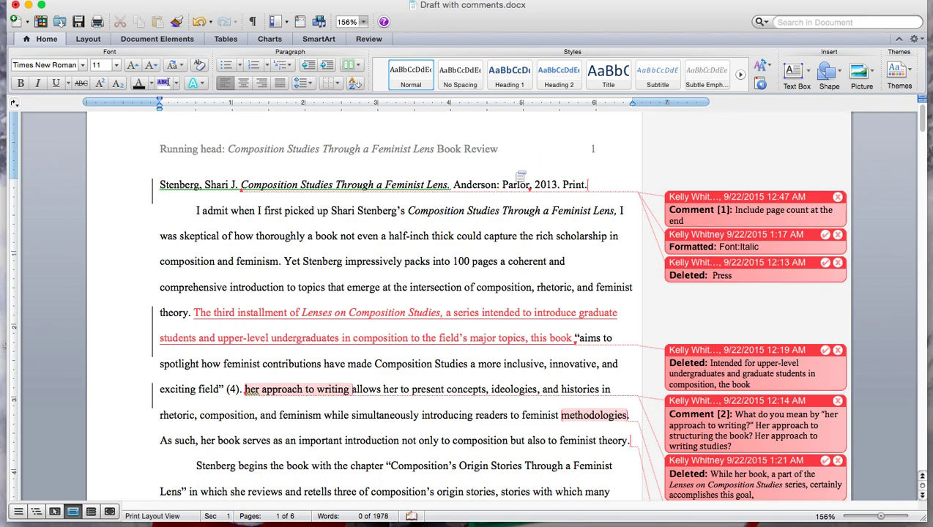
pyautogui.click(838, 263)
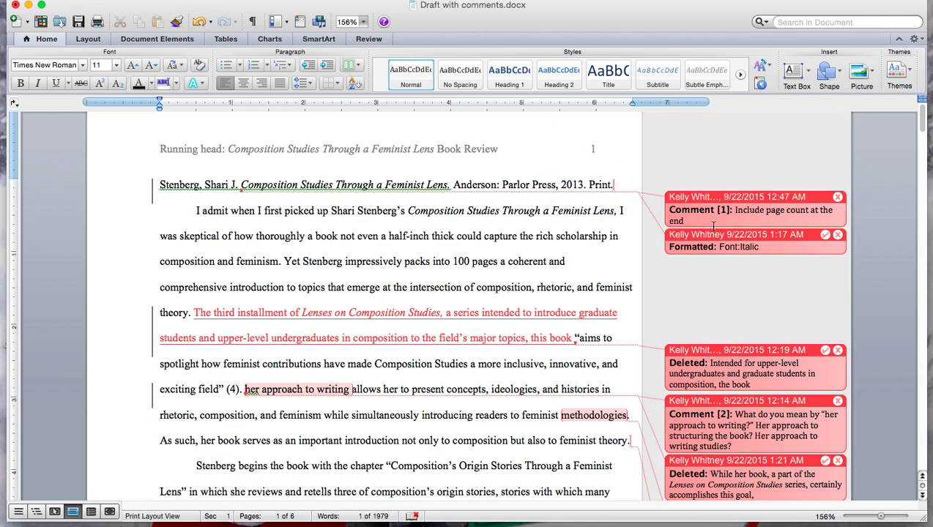
# - Turn Track Changes off, with the cursor after 'Print.' in the citation
pyautogui.click(619, 186)
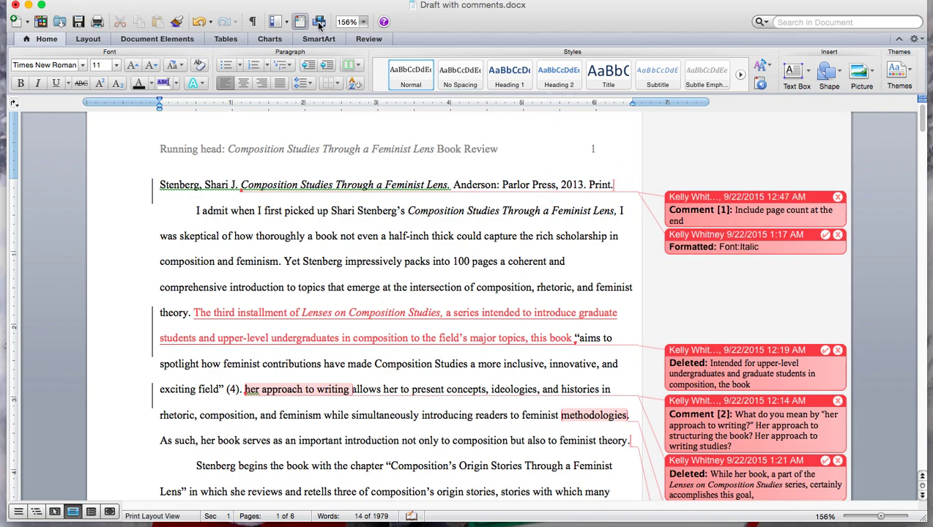
pyautogui.click(354, 40)
pyautogui.click(170, 68)
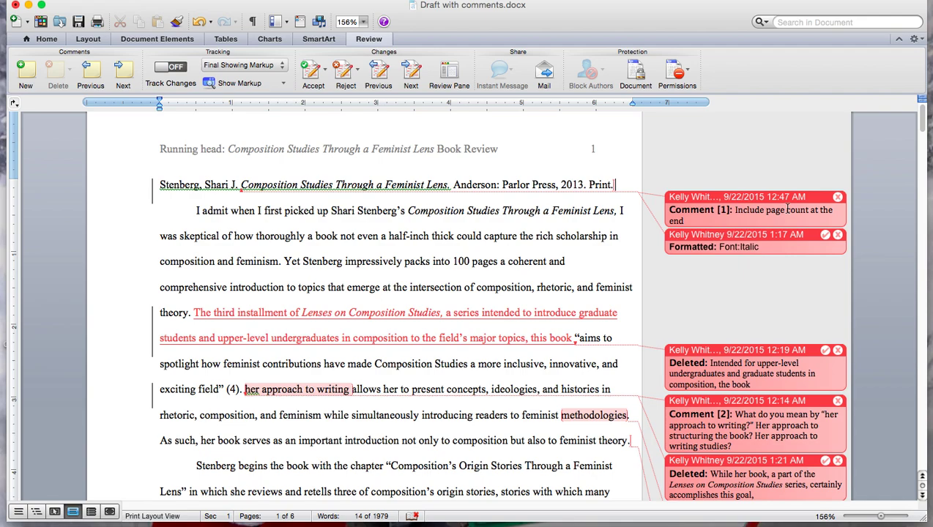
# - Add '109 pp.' after 'Print.' and delete the page-count comment
pyautogui.write('109pp.')
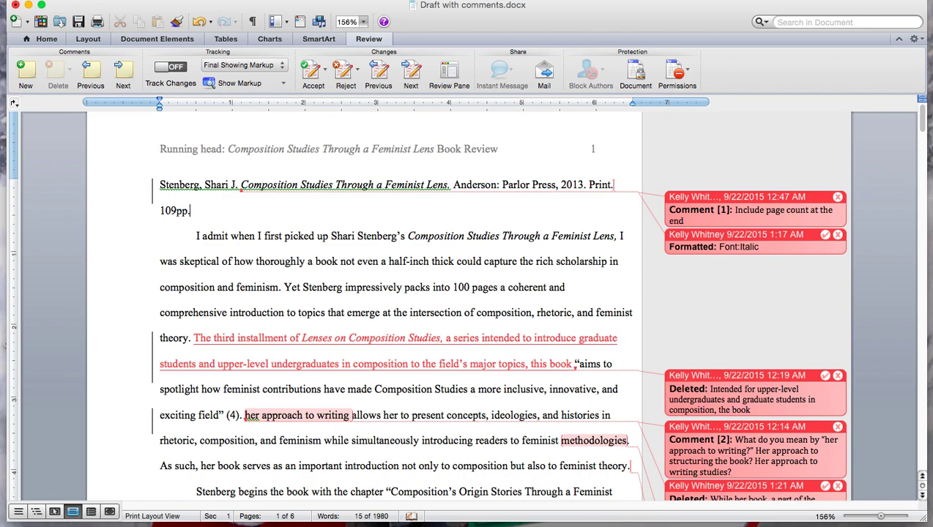
pyautogui.press('BackSpace')
pyautogui.press('BackSpace')
pyautogui.write('pp.')
pyautogui.click(838, 198)
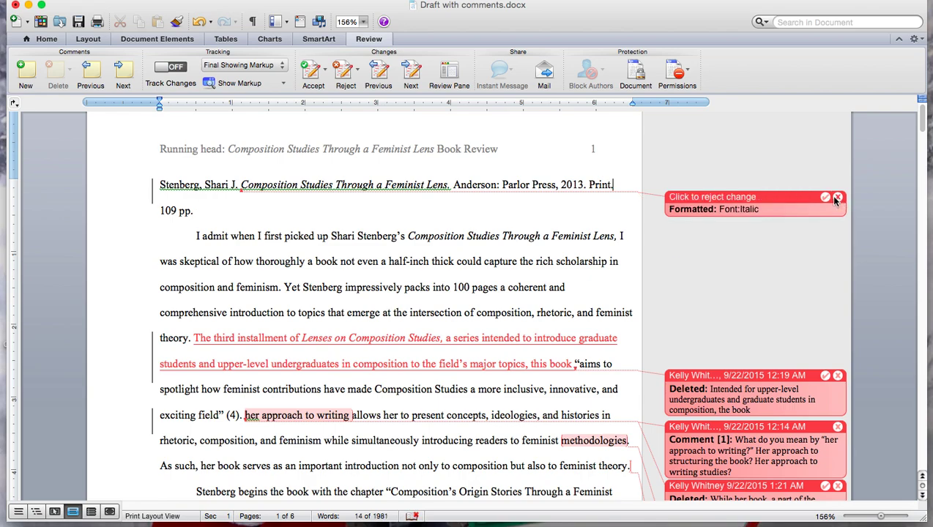
pyautogui.click(827, 198)
pyautogui.scroll(-3, 815, 328)
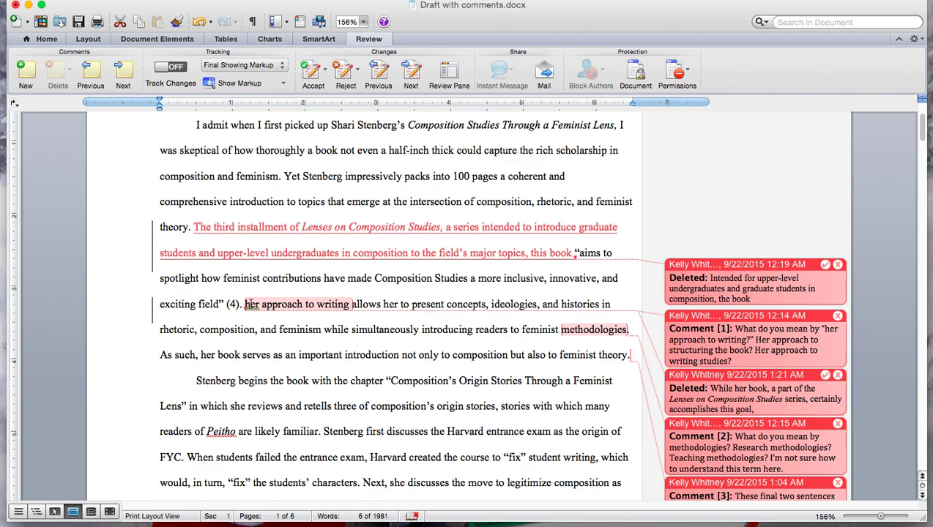
pyautogui.moveTo(247, 304)
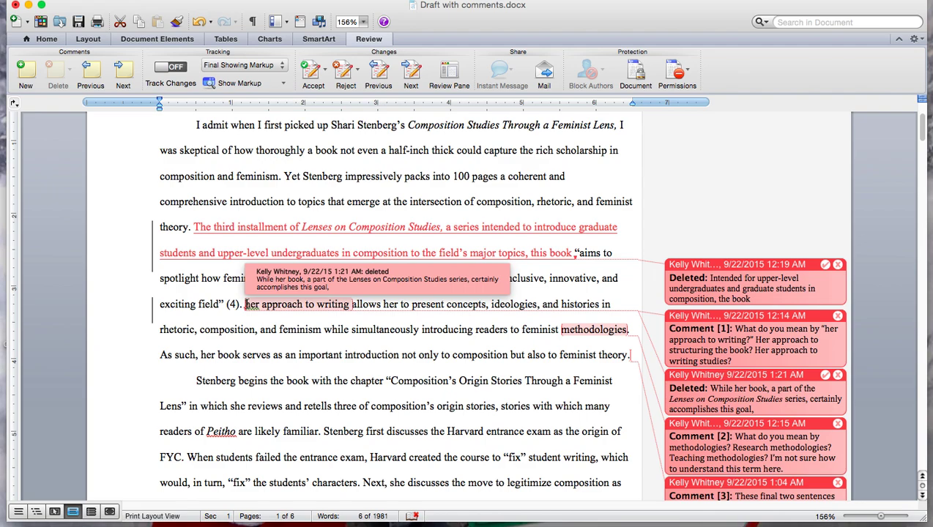
# - Replace 'her approach to writing allows her to present' with 'Stenberg's approach to structuring the book allows her not only to present'
pyautogui.click(246, 305)
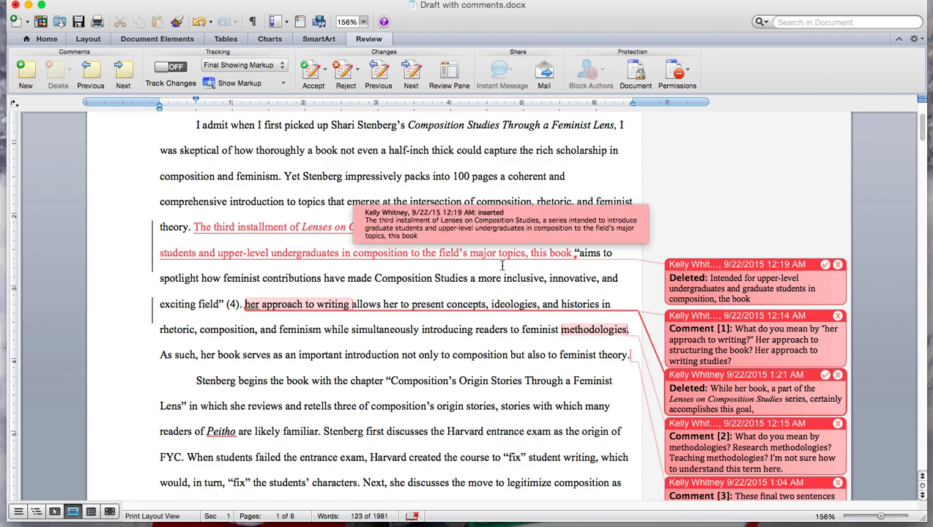
pyautogui.write("Stenberg'")
pyautogui.write('s approach to ')
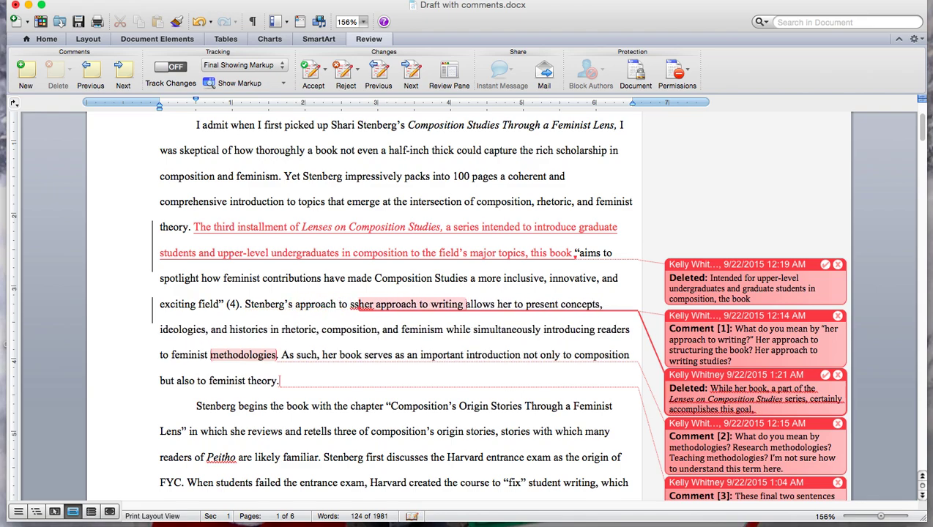
pyautogui.write('structuring ')
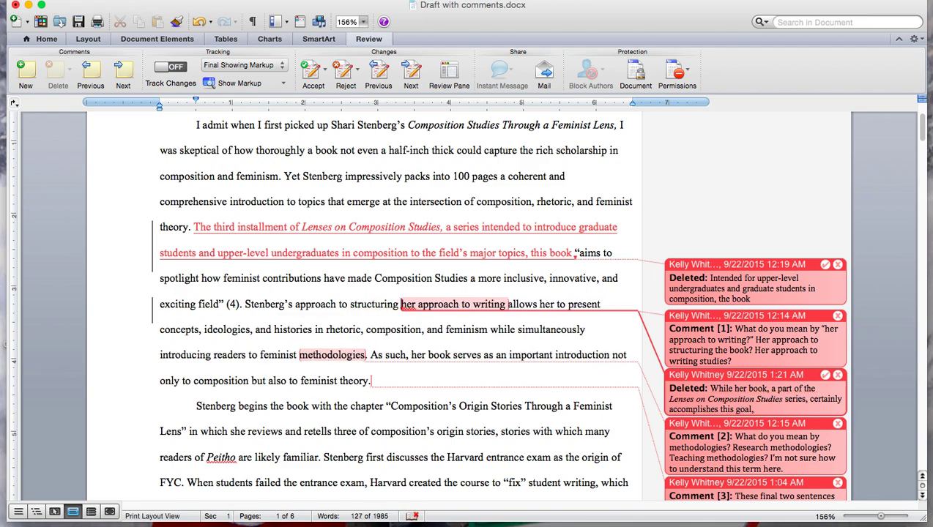
pyautogui.write('the books')
pyautogui.press('BackSpace')
pyautogui.write('allows her')
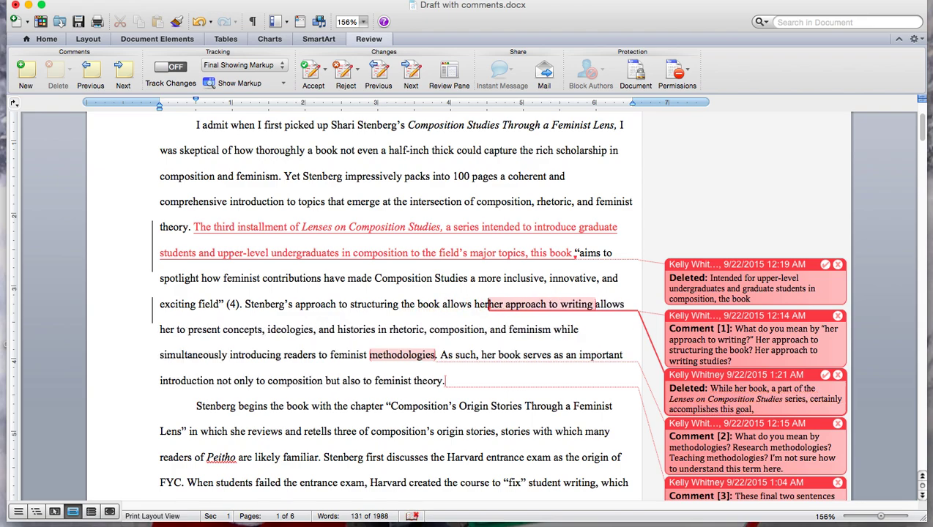
pyautogui.write(' not only to present')
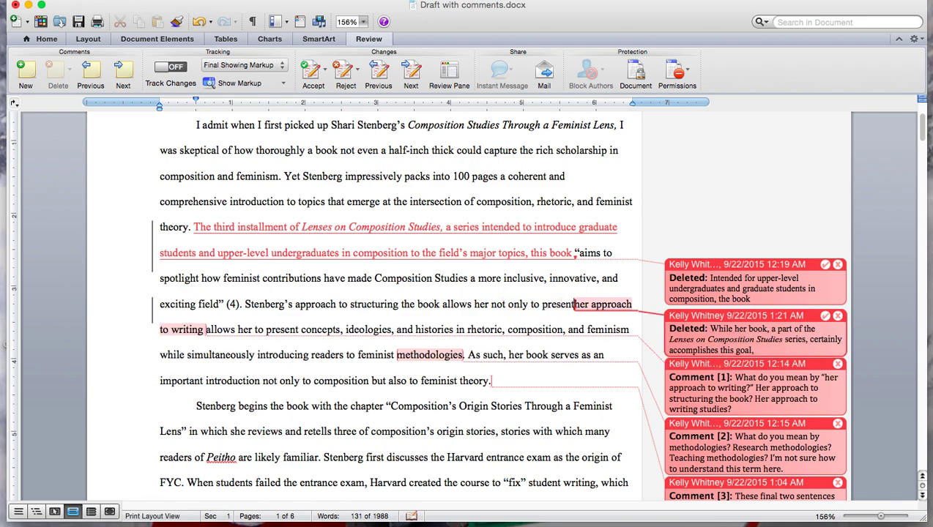
pyautogui.keyDown('shift'); pyautogui.click(342, 330); pyautogui.keyUp('shift')
pyautogui.press('BackSpace')
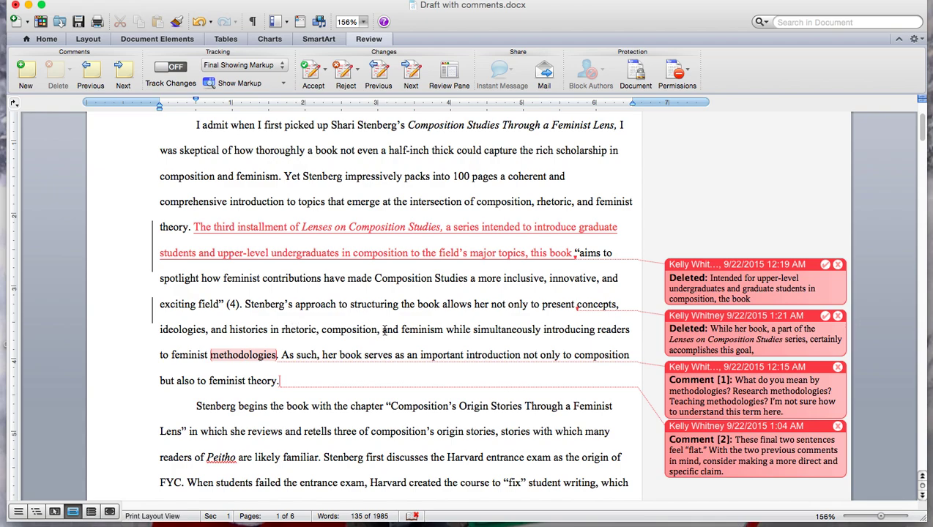
# - Change the comma after 'rhetoric' to 'and' and add 'but also to expose readers to various feminist research methodologies.'
pyautogui.click(318, 330)
pyautogui.write(',')
pyautogui.click(321, 330)
pyautogui.press('BackSpace')
pyautogui.press('BackSpace')
pyautogui.write('and')
pyautogui.click(398, 329)
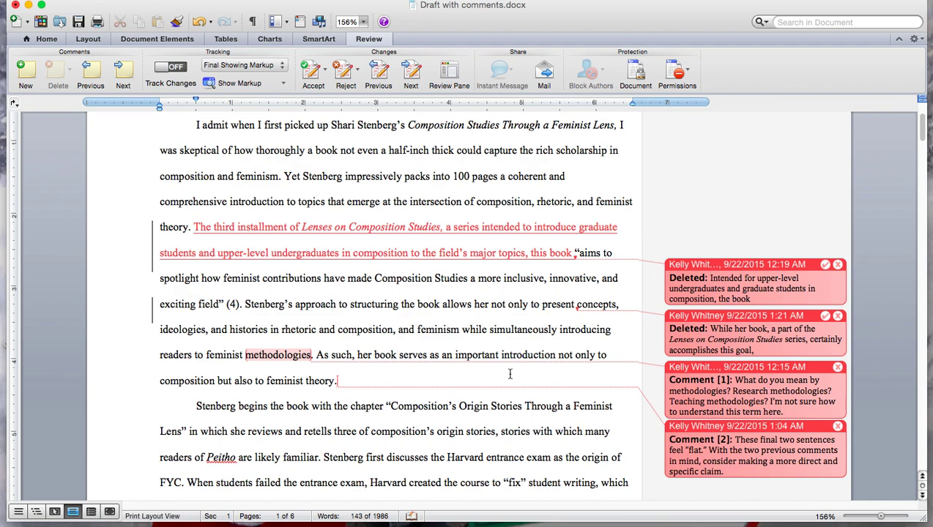
pyautogui.press('BackSpace')
pyautogui.press('BackSpace')
pyautogui.write('but also ')
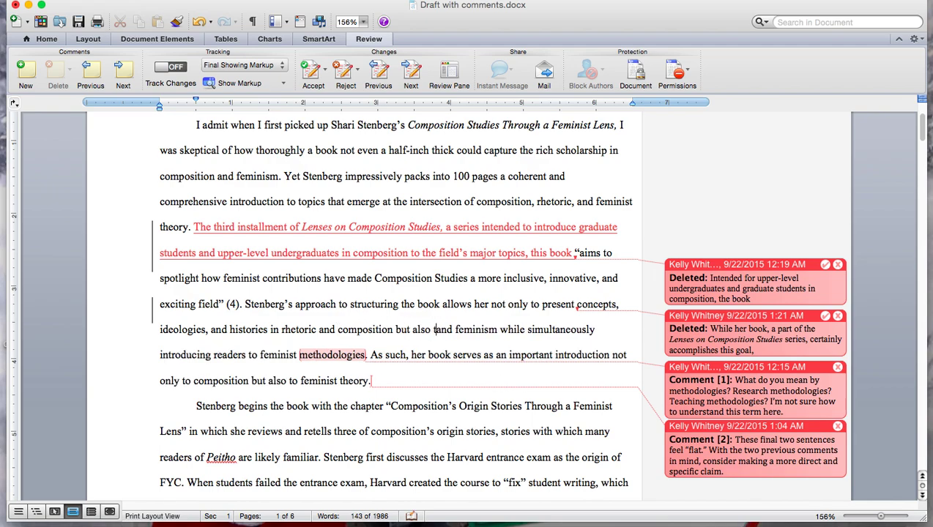
pyautogui.write('to ')
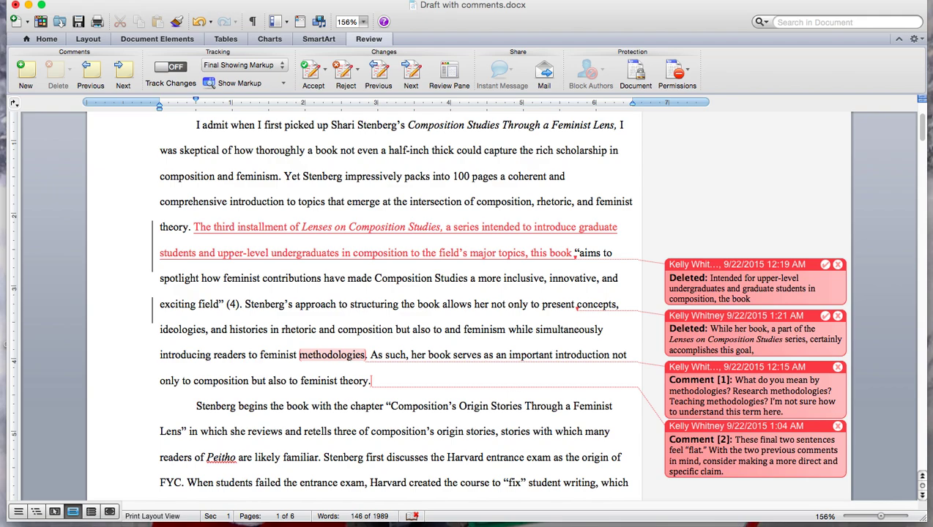
pyautogui.write('expose readers ')
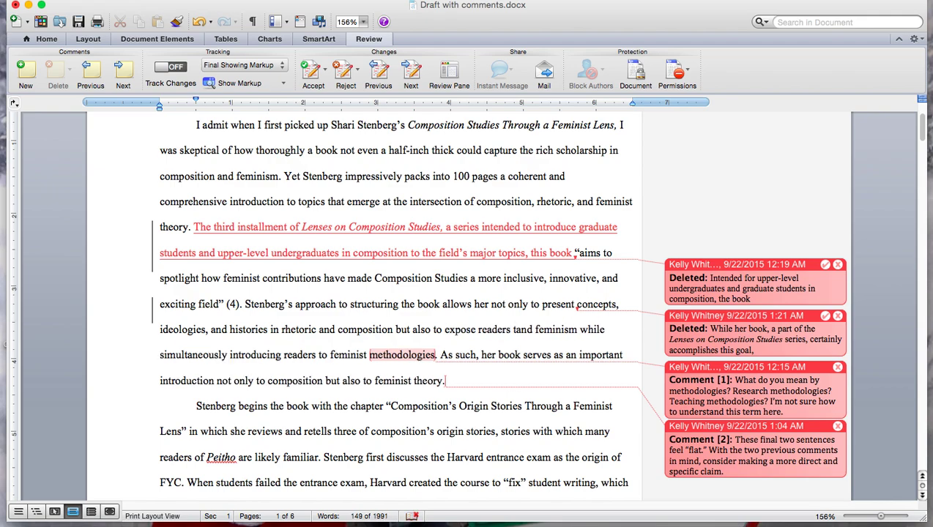
pyautogui.write('to various ')
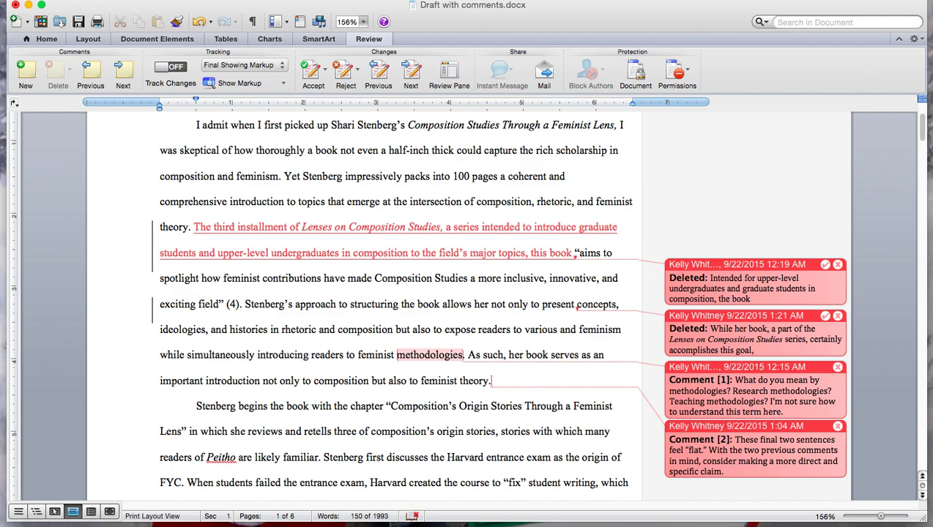
pyautogui.write('feminist research methodologies')
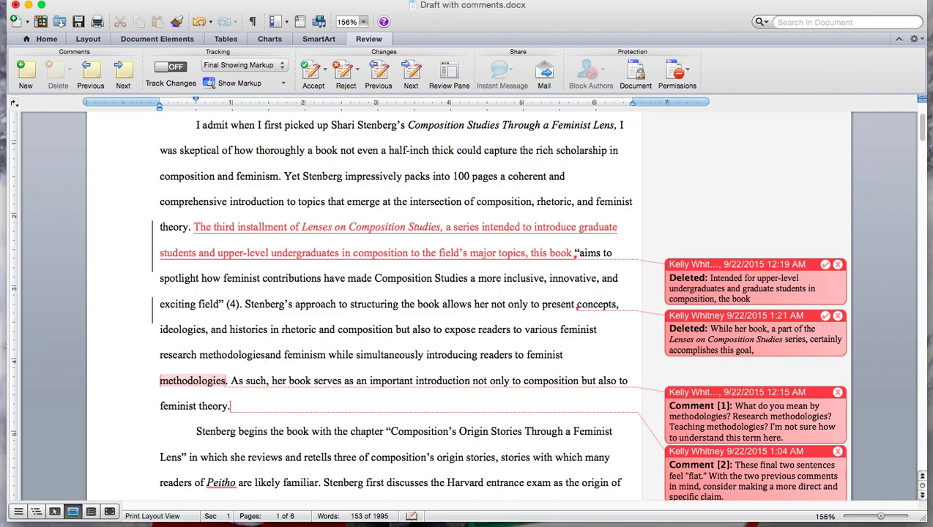
pyautogui.write('.')
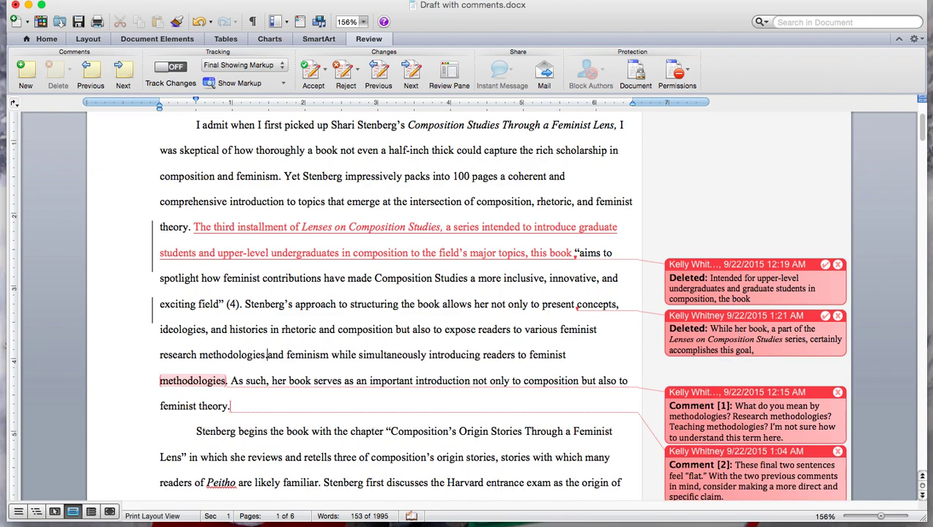
# - Delete the leftover methodologies clause, fix the double period, and accept both tracked deletions
pyautogui.keyDown('shift'); pyautogui.click(227, 378); pyautogui.keyUp('shift')
pyautogui.press('BackSpace')
pyautogui.press('Up')
pyautogui.press('BackSpace')
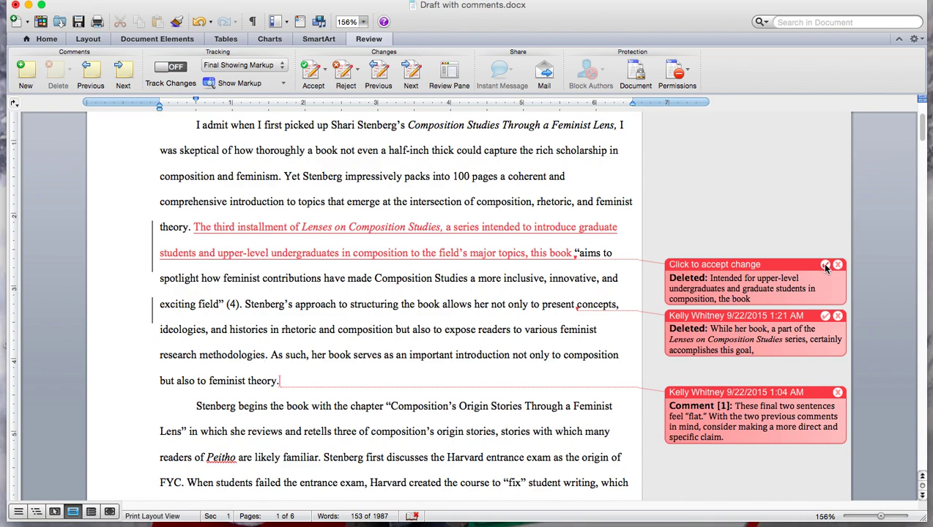
pyautogui.click(825, 265)
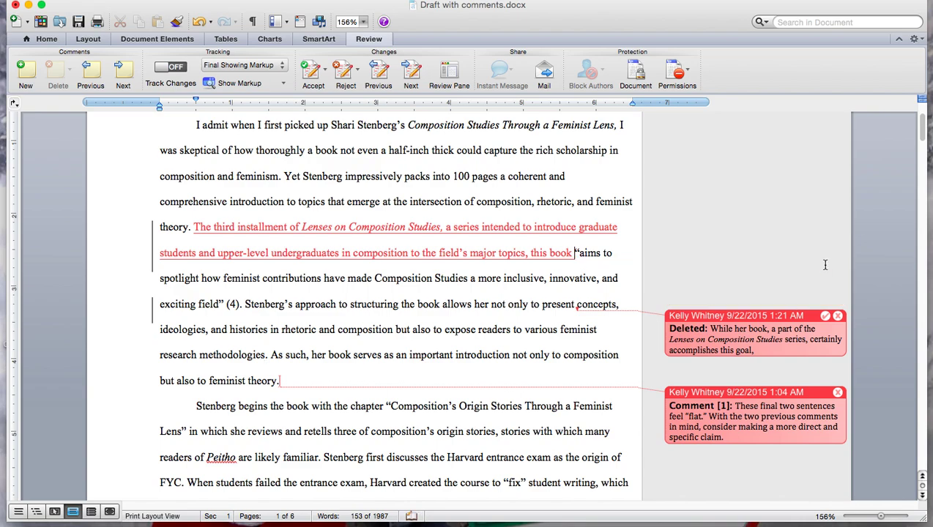
pyautogui.click(825, 315)
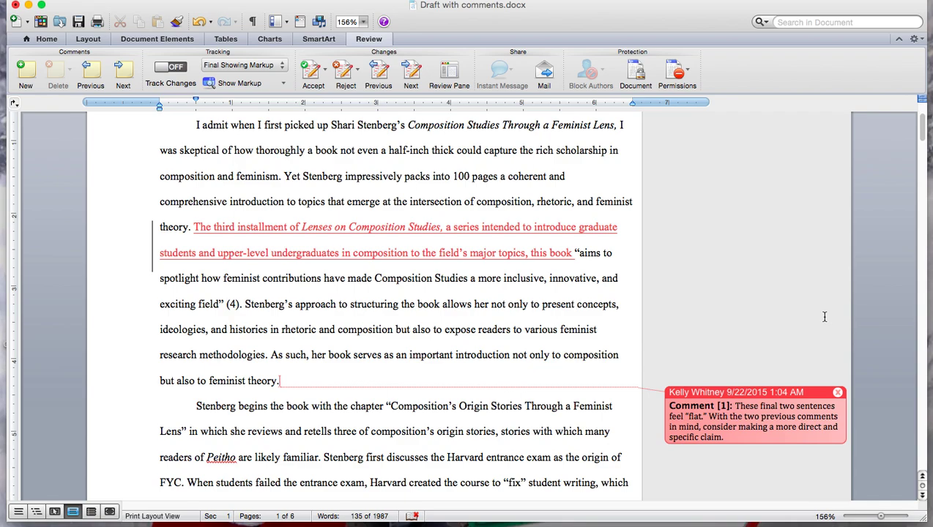
# - Insert 'In each chapter, Stenberg identifies a specific topic…critiques of the topic.' before 'As such', hyphenating 're-readings'
pyautogui.click(577, 304)
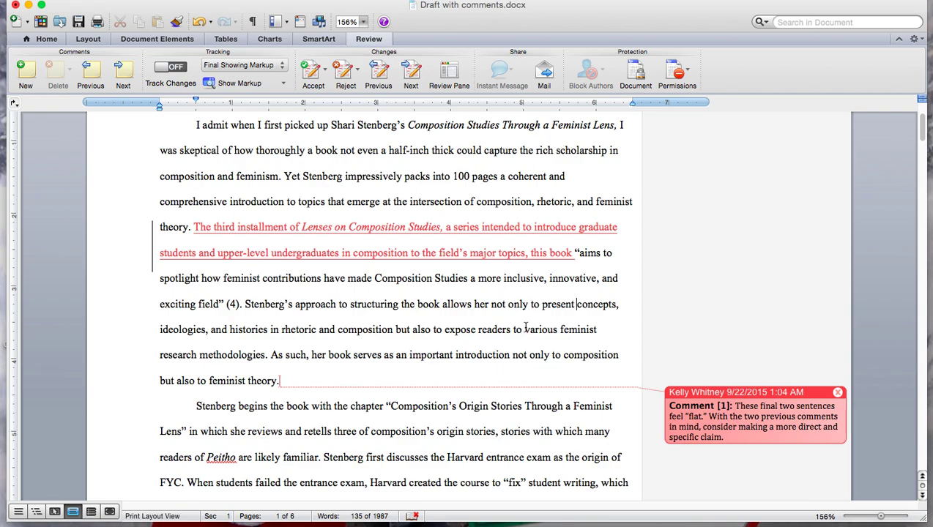
pyautogui.moveTo(444, 330)
pyautogui.mouseDown()
pyautogui.moveTo(351, 357)
pyautogui.moveTo(271, 355)
pyautogui.mouseUp()
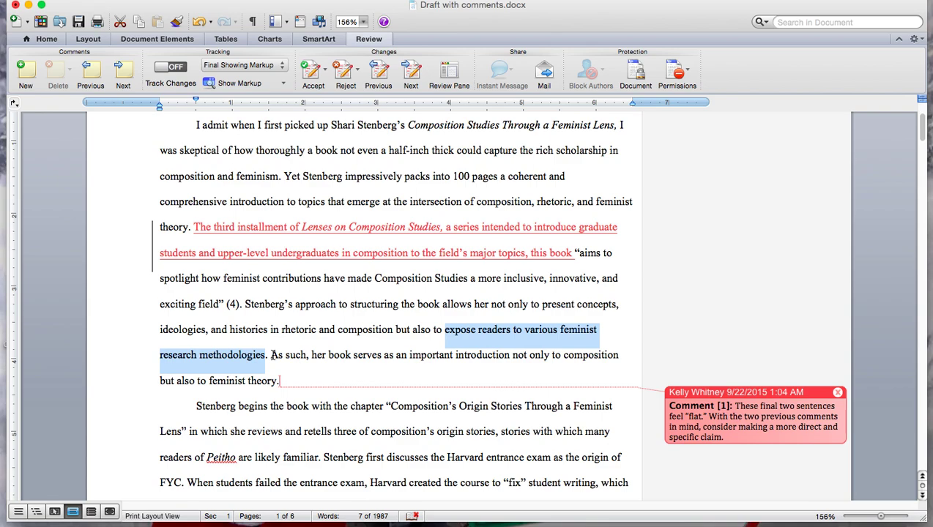
pyautogui.click(271, 355)
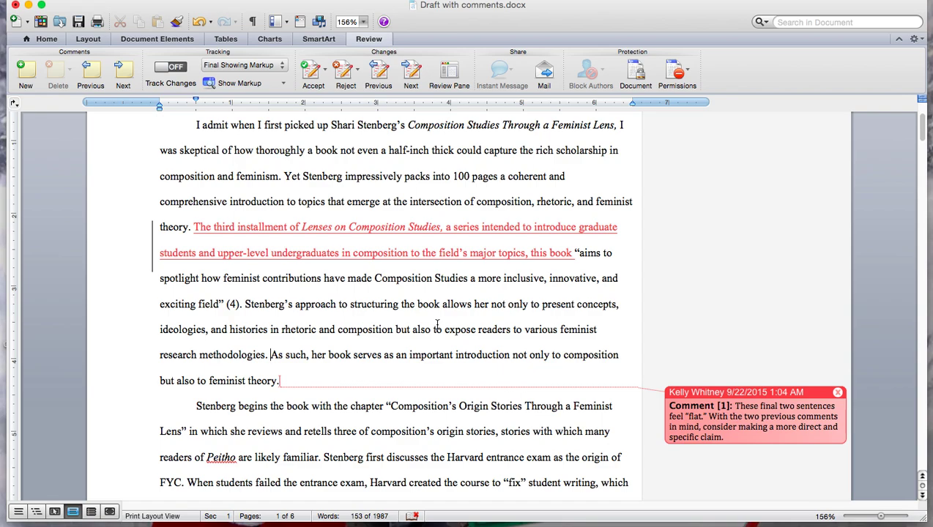
pyautogui.write('In each chapter, Stenberg')
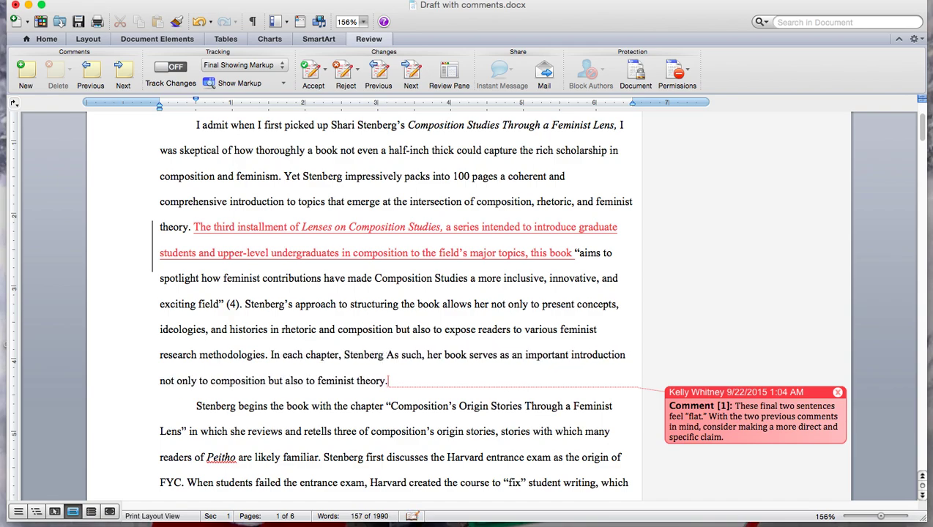
pyautogui.write(' identifies a specific topic in composition studies,')
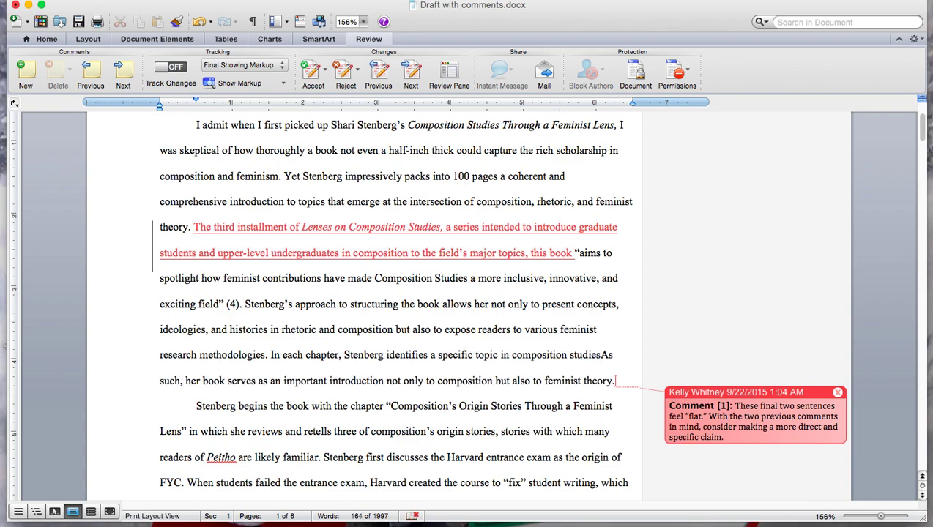
pyautogui.write(' and then synthesizes')
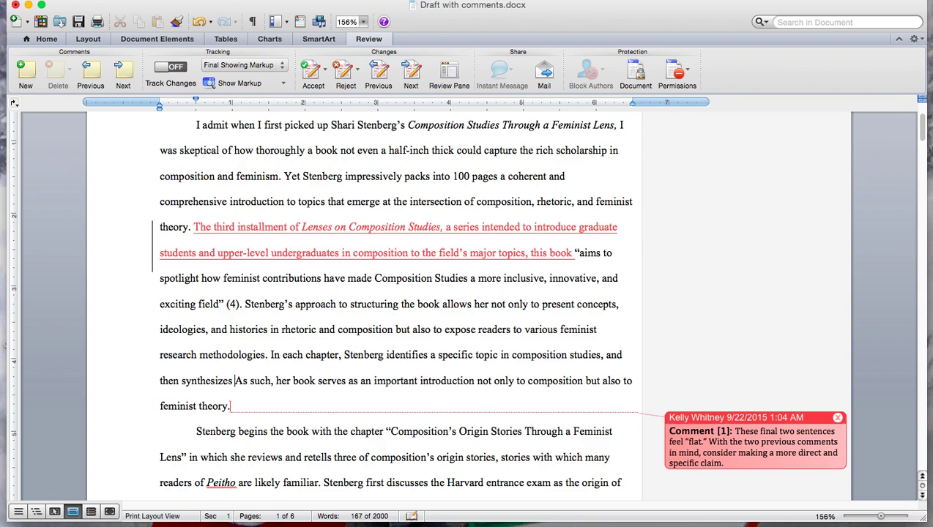
pyautogui.write(' feminist scholars’ rereadings')
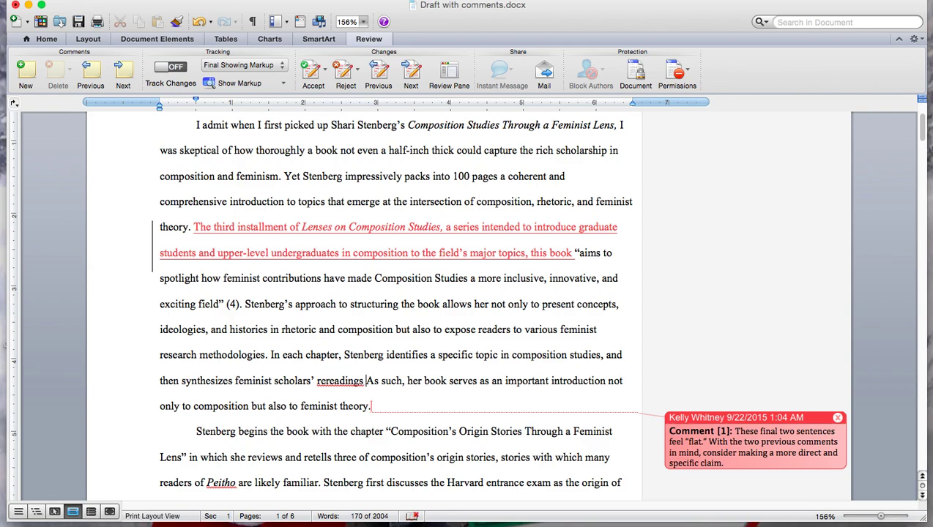
pyautogui.press('BackSpace')
pyautogui.write('.')
pyautogui.press('BackSpace')
pyautogui.press('BackSpace')
pyautogui.write(', responses ')
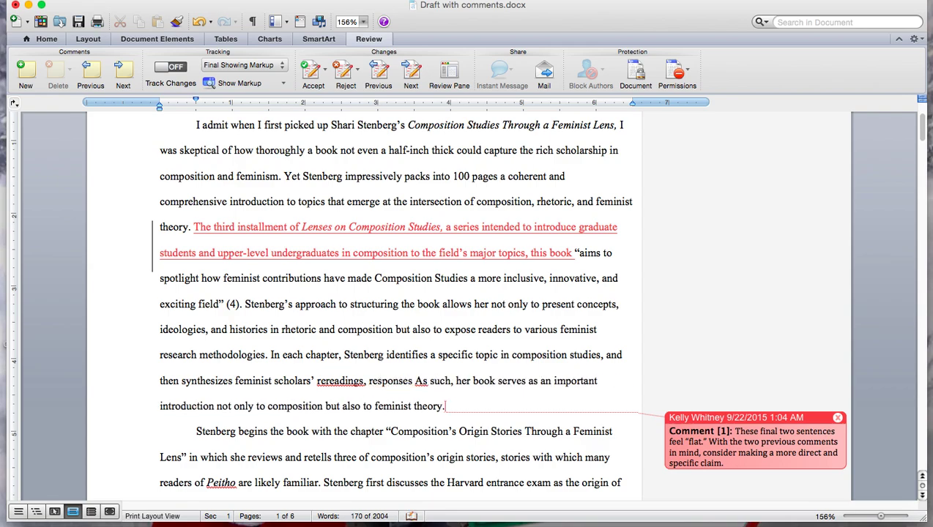
pyautogui.write('to, and critiques of thi')
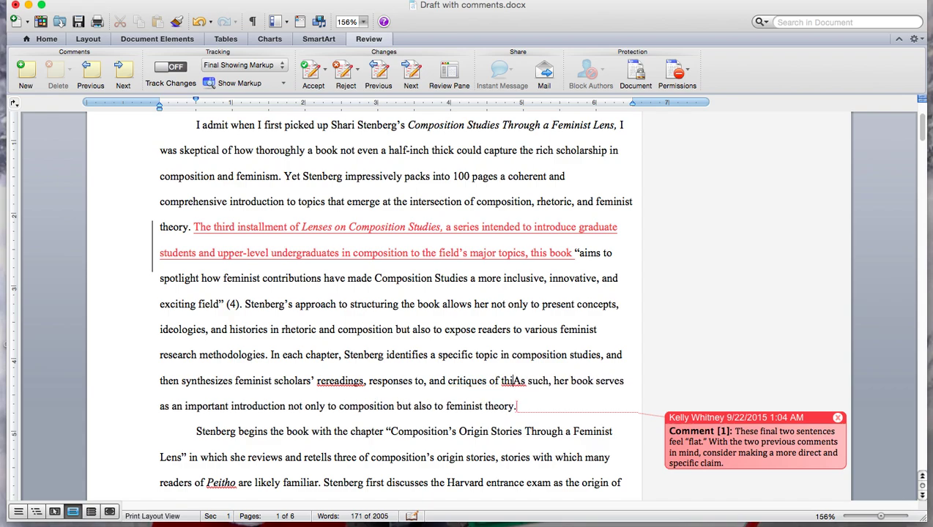
pyautogui.press('BackSpace')
pyautogui.write('e topic.')
pyautogui.click(327, 381)
pyautogui.write('-')
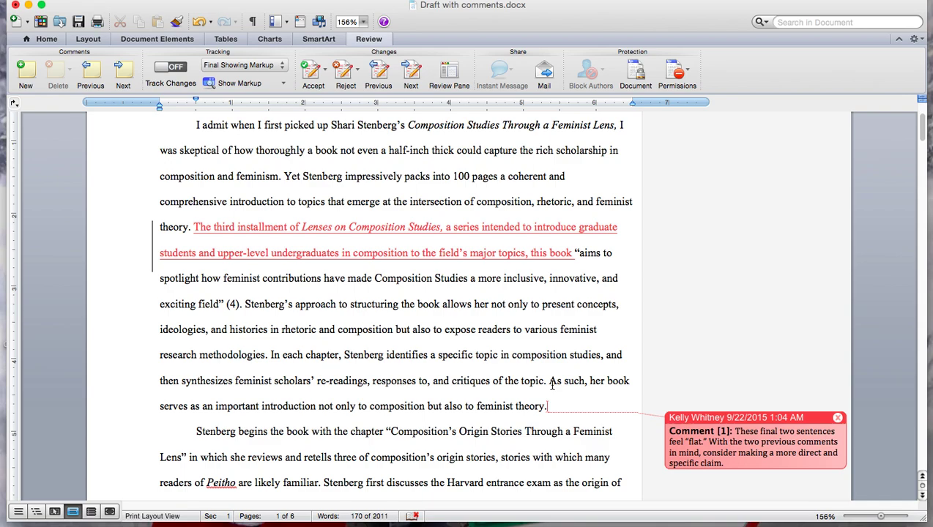
# - Add 'This structure demonstrates to her readers both the landscape of composition and examples of feminist theory in action.'
pyautogui.press('End')
pyautogui.click(549, 382)
pyautogui.write('Th')
pyautogui.write('is structure')
pyautogui.write(' demonstrates to her readers both the landscp')
pyautogui.press('BackSpace')
pyautogui.write('ape of composition and ex')
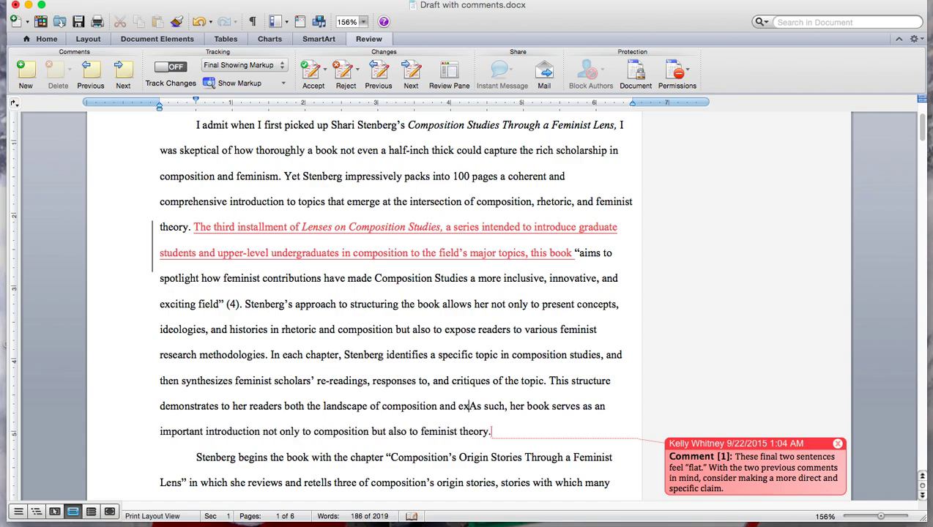
pyautogui.write('amples of feminist theory in action.')
pyautogui.press('Return')
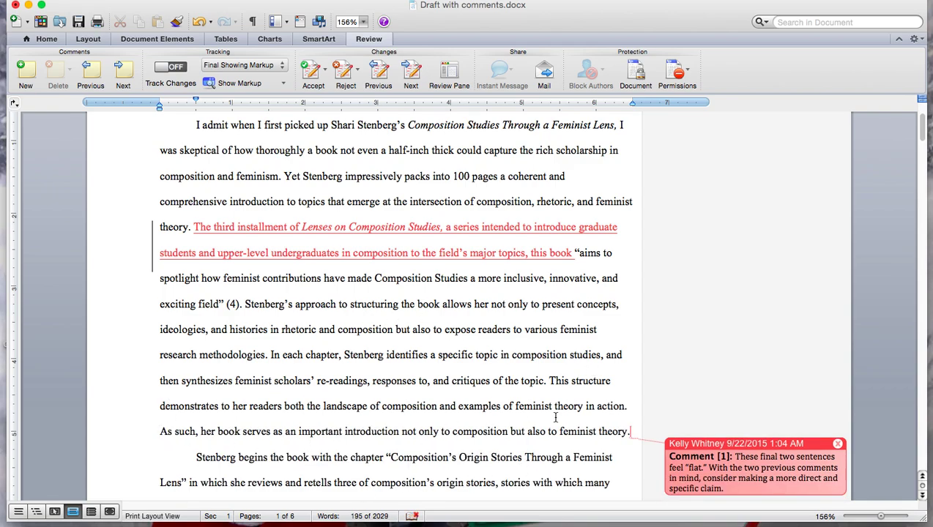
# - Delete the closing 'As such, her book serves…' sentence
pyautogui.tripleClick(630, 431)
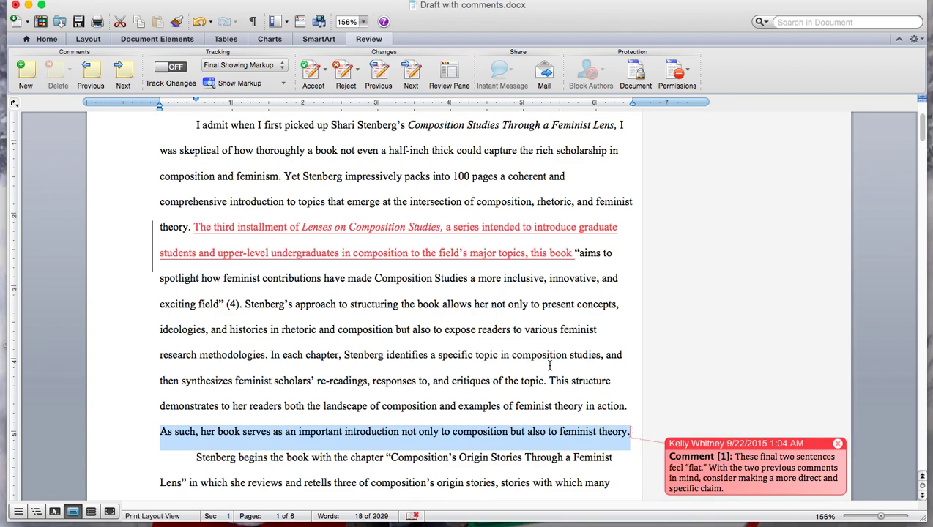
pyautogui.press('BackSpace')
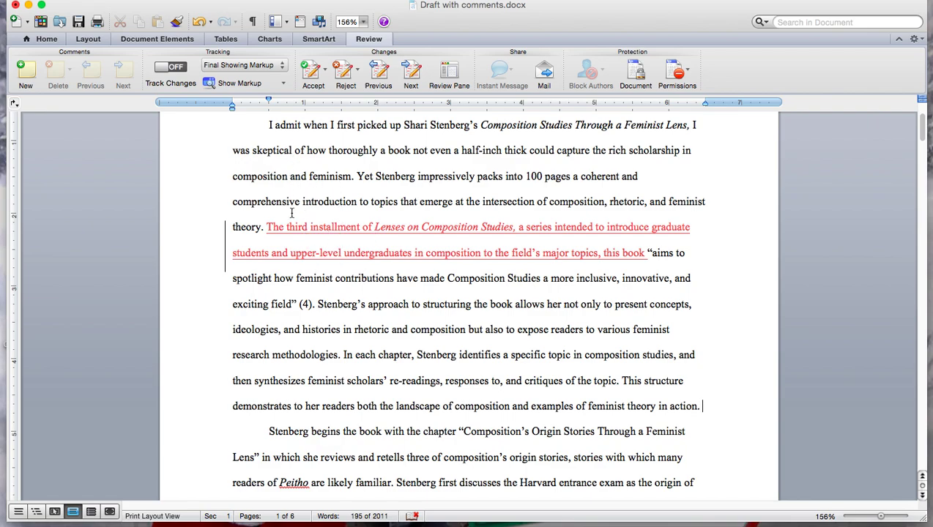
# - Switch the markup display from Final Showing Markup to Final
pyautogui.click(281, 66)
pyautogui.click(276, 79)
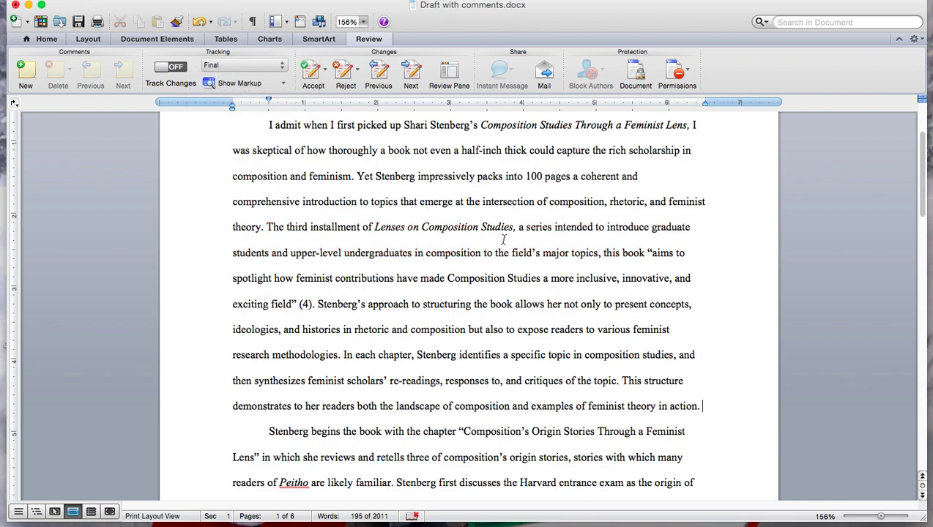